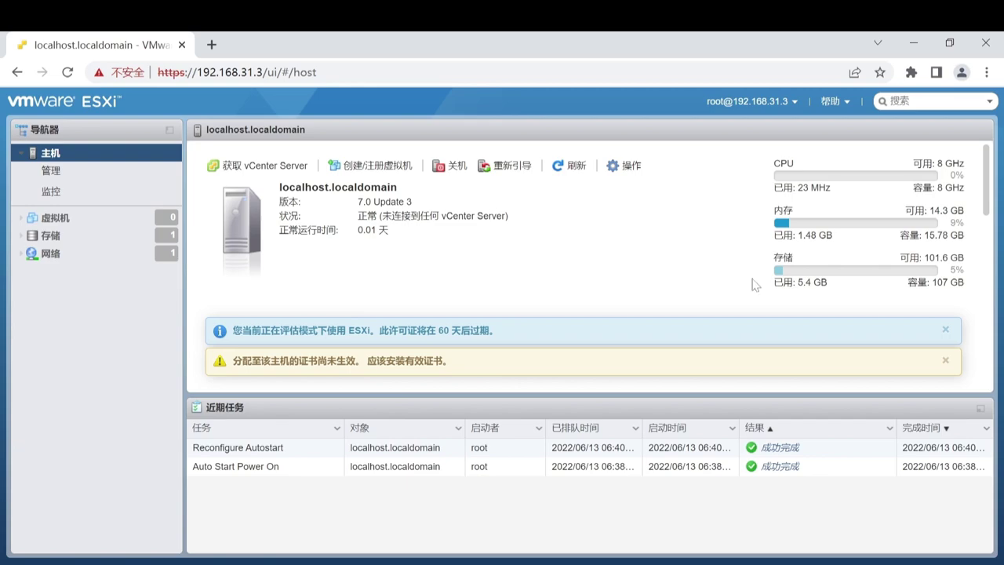
- Switch to the ESXi+iKuai+OP+NAS+Win10 folder, check the contents of its OpenWrt subfolder and return to the parent folder
click(912, 44)
double_click(493, 245)
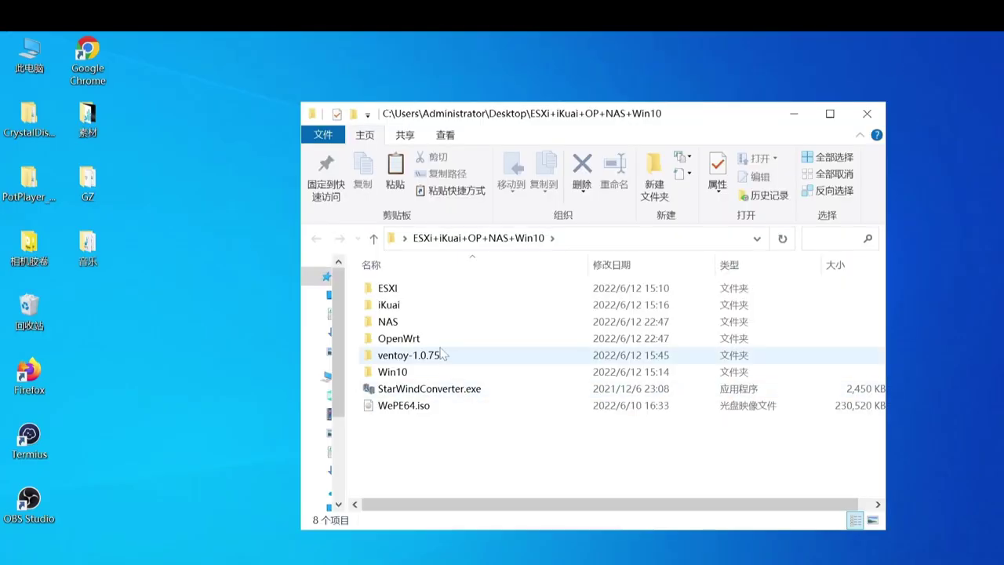
double_click(487, 339)
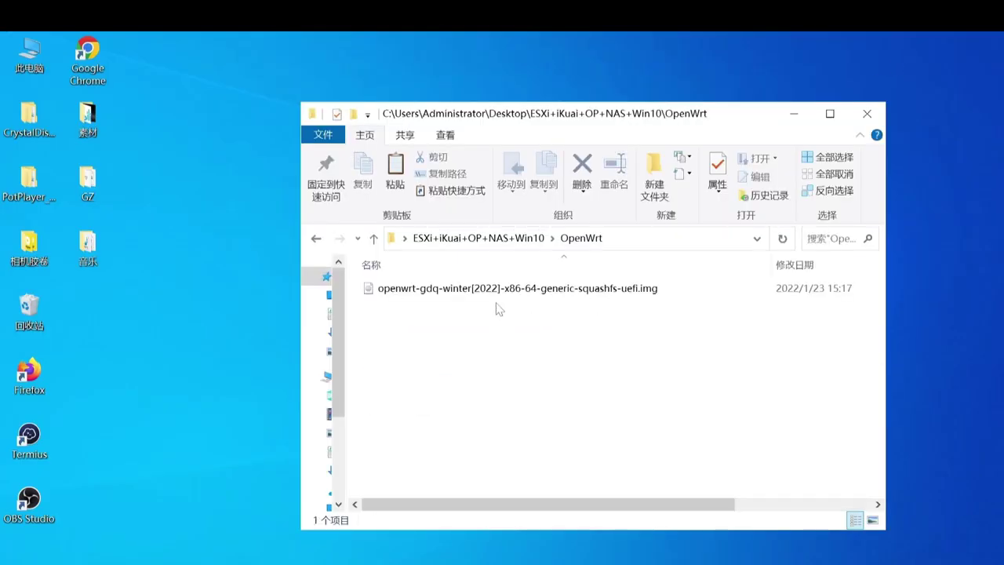
click(316, 238)
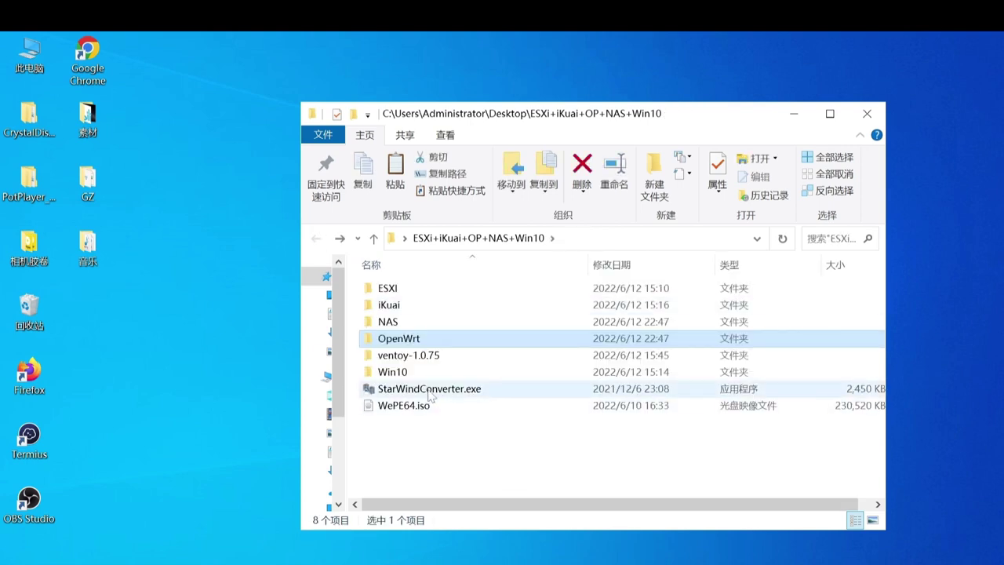
- Launch StarWindConverter.exe and load openwrt-gdq-winter[2022]-x86-64-generic-squashfs-uefi.img from the OpenWrt folder as the source image
double_click(429, 390)
click(532, 471)
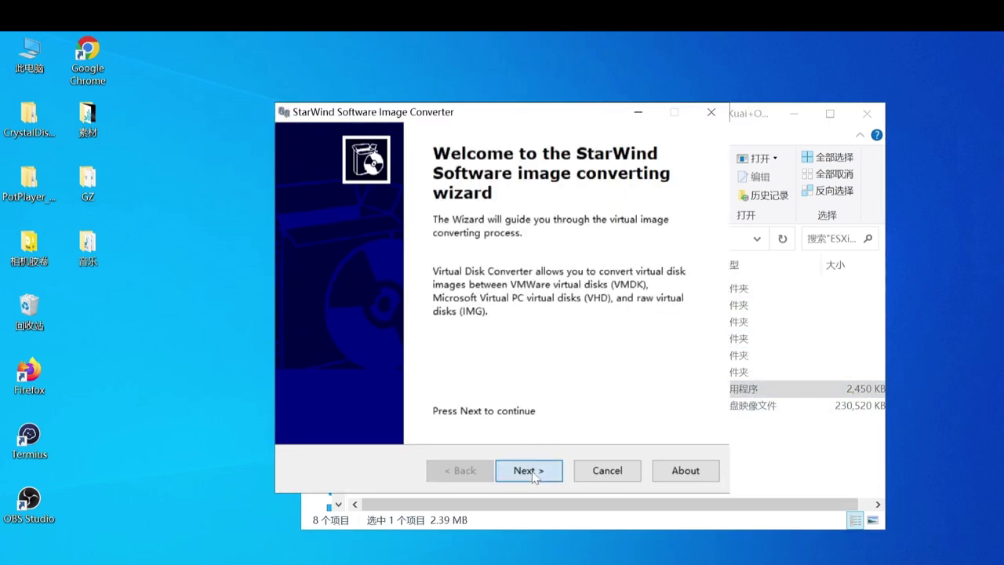
click(696, 242)
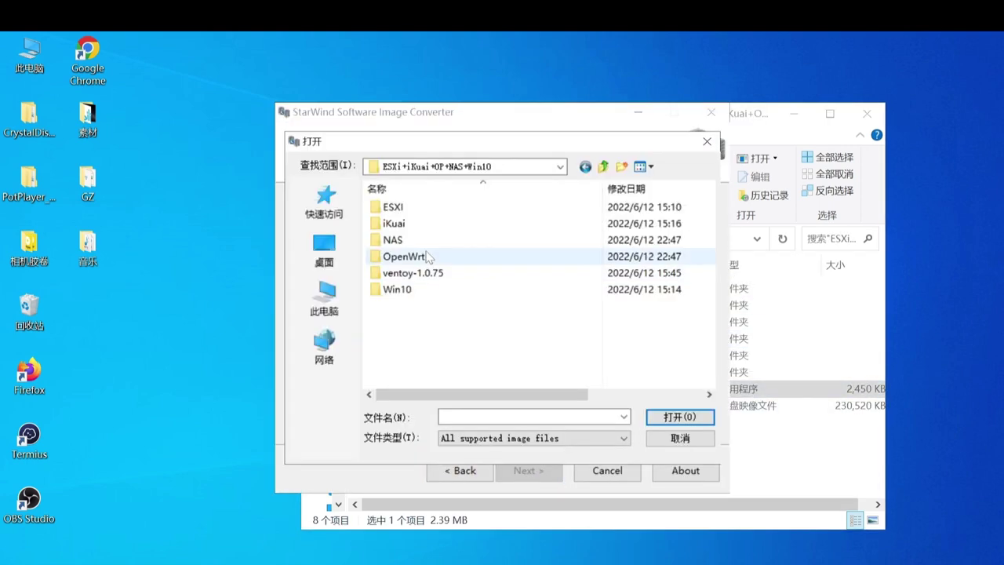
double_click(423, 256)
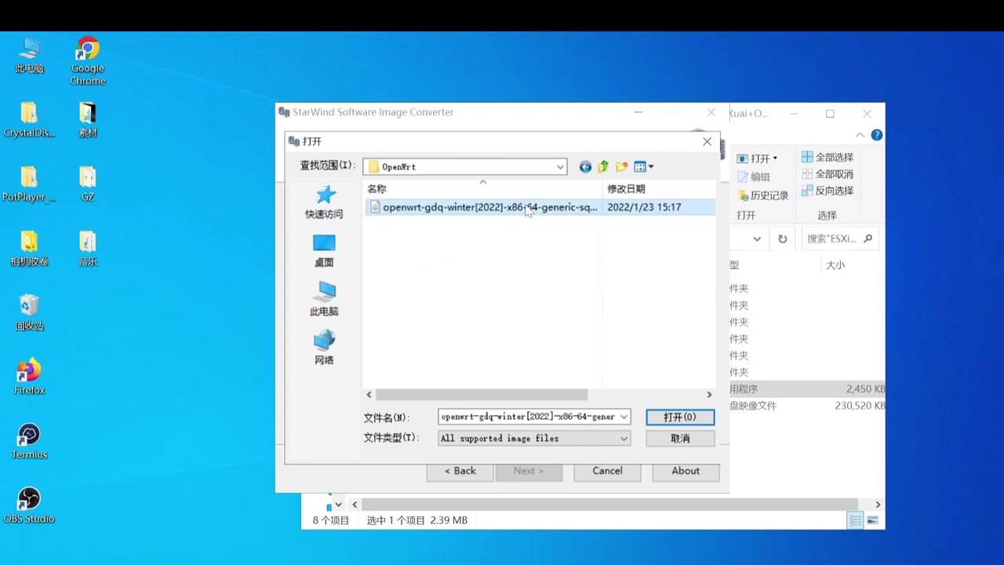
double_click(535, 209)
click(547, 470)
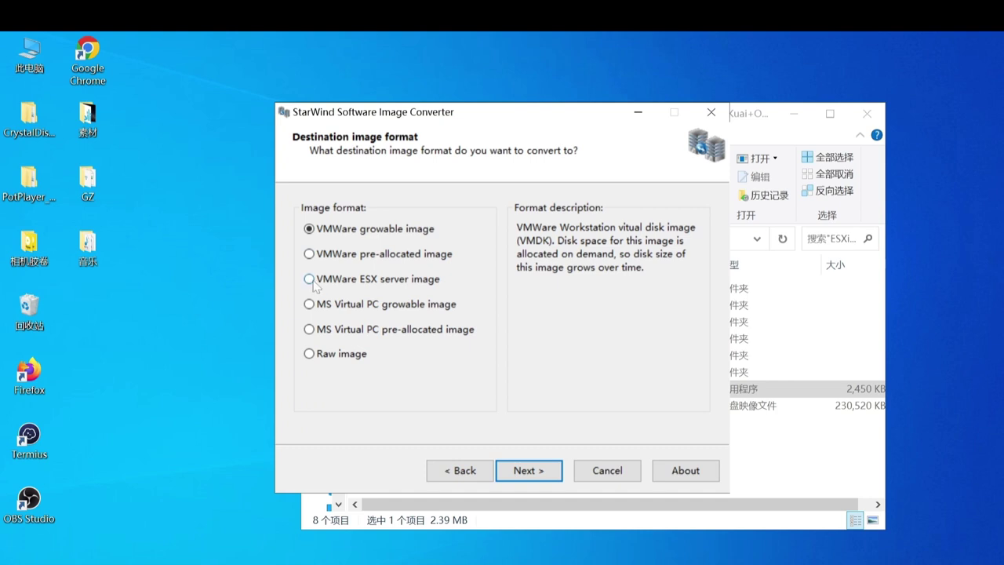
- Convert the source to a VMWare ESX server image with the default output file and check the result in the OpenWrt folder
click(310, 278)
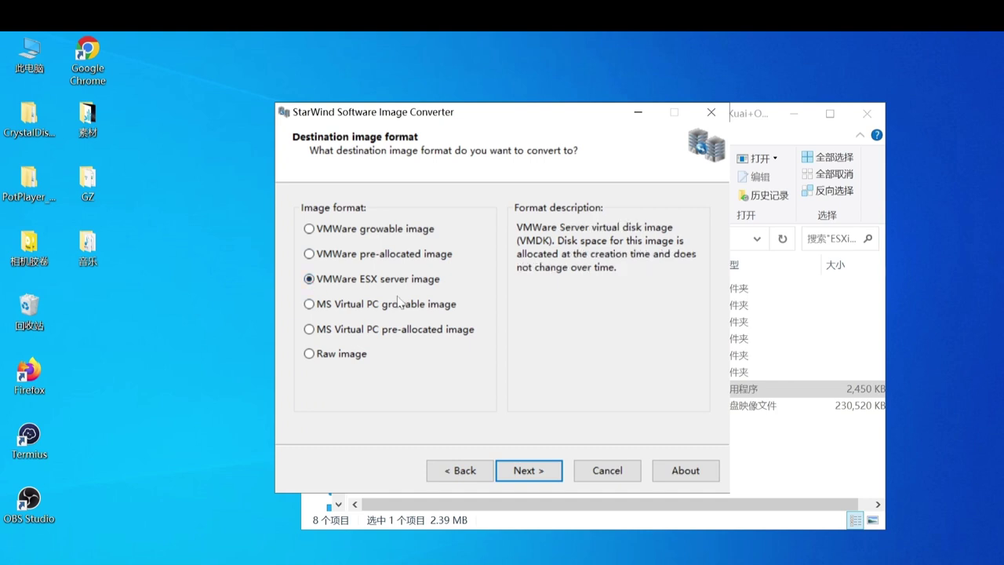
click(534, 474)
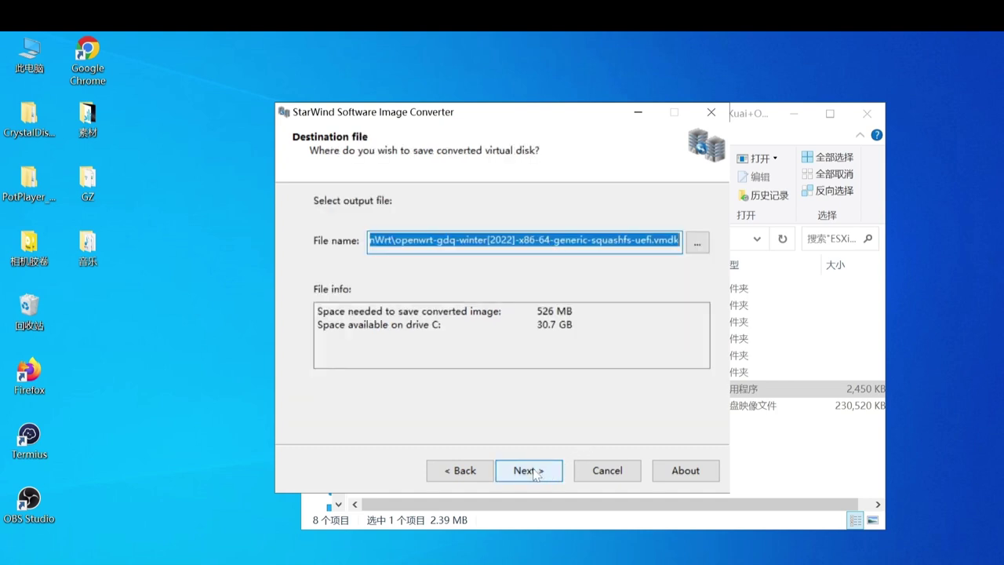
click(533, 471)
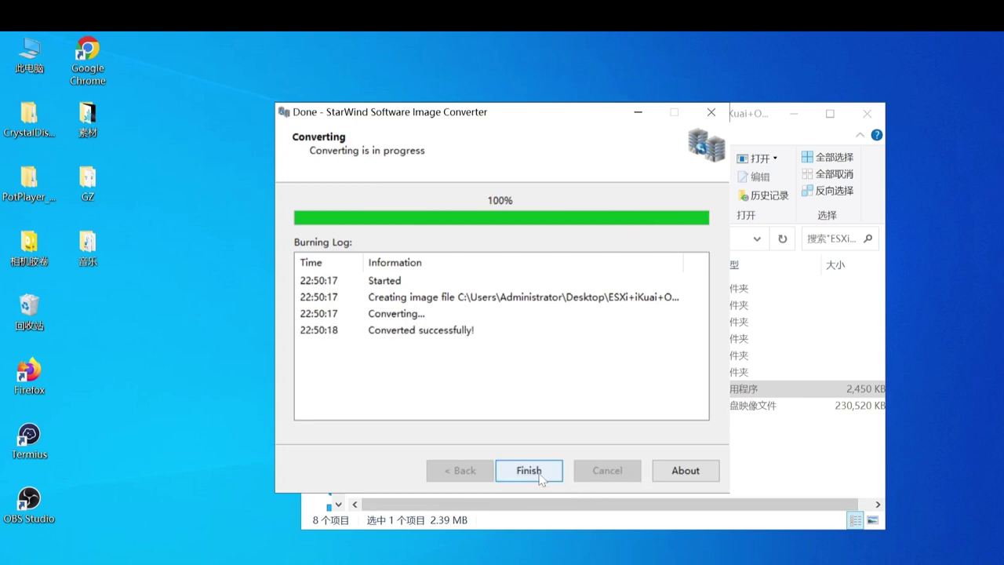
click(529, 471)
double_click(433, 343)
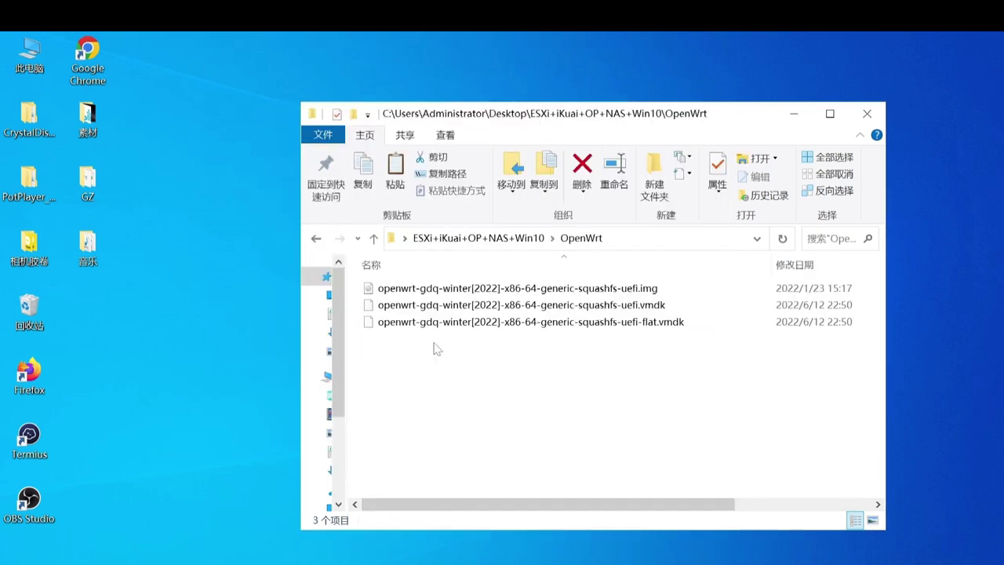
drag(637, 378, 640, 306)
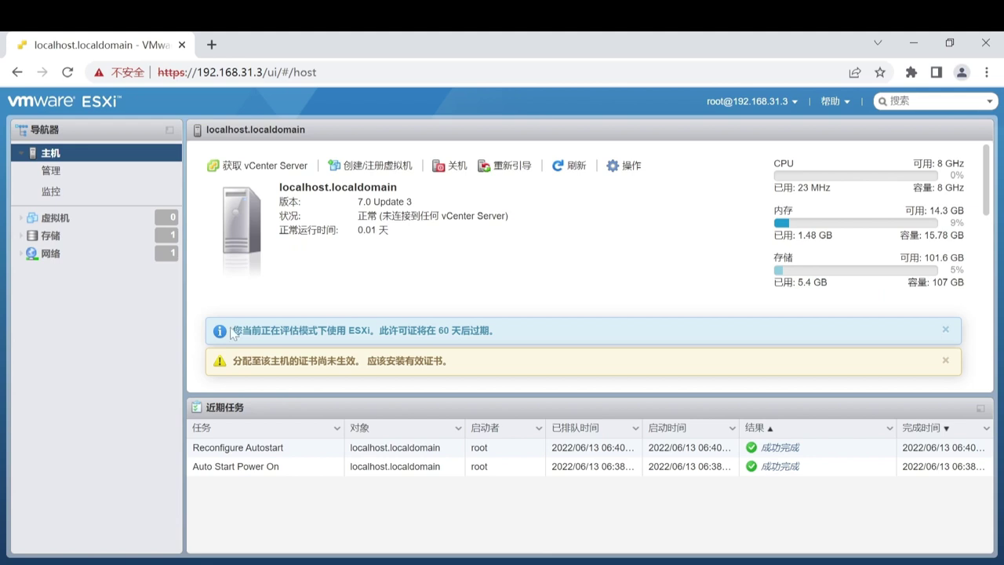
- Switch to the ESXi web client and start creating a new virtual machine named OP
click(83, 218)
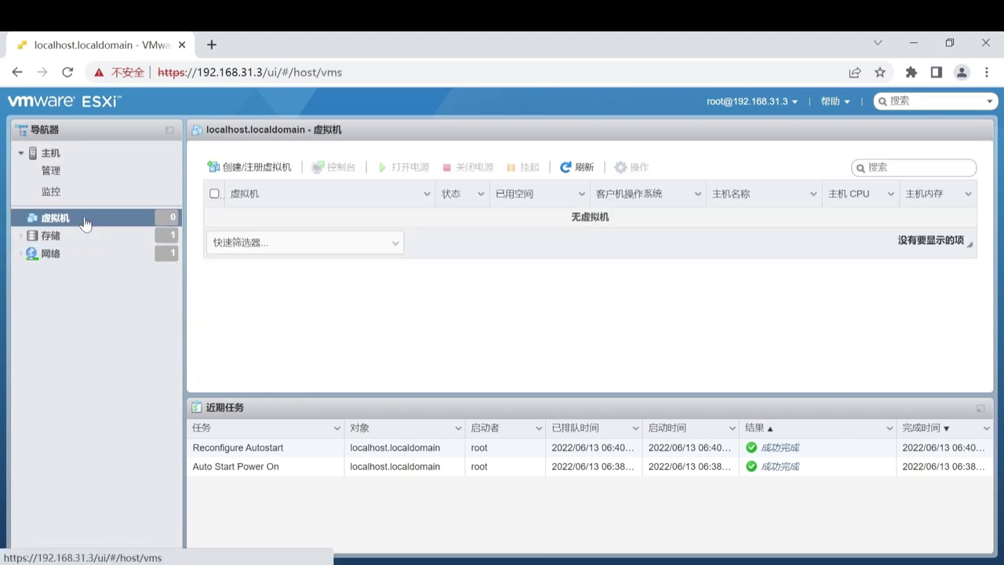
click(259, 167)
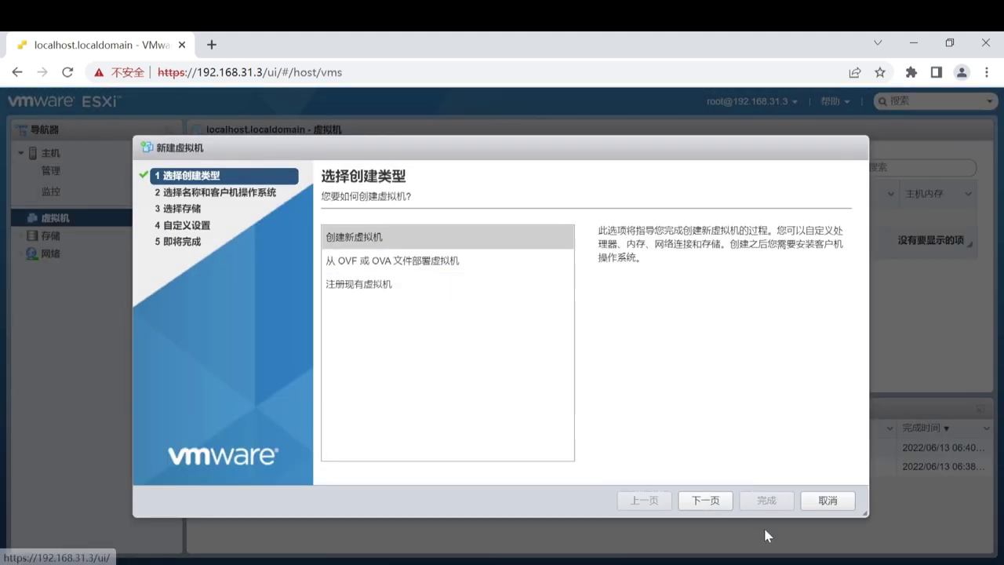
click(712, 502)
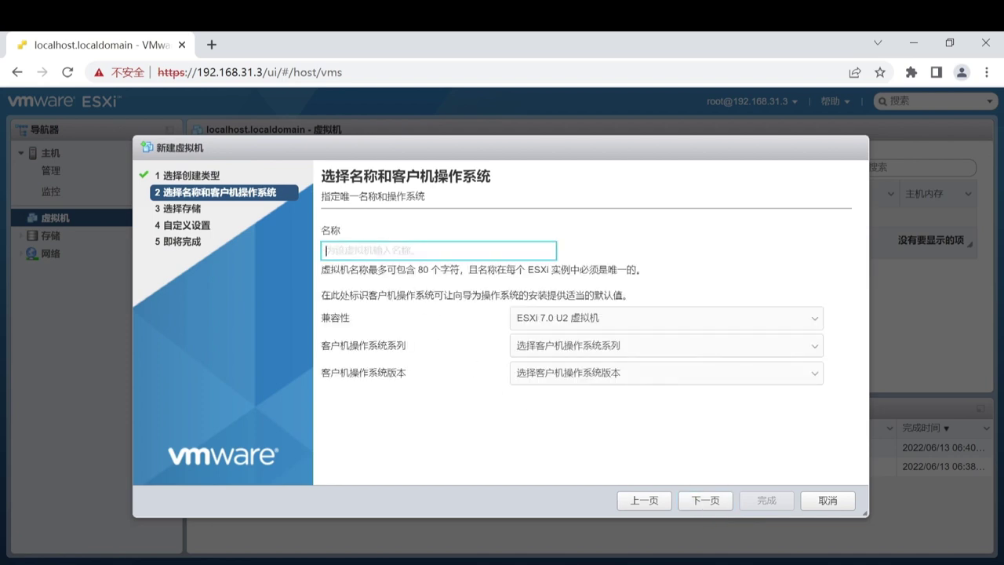
text(OP)
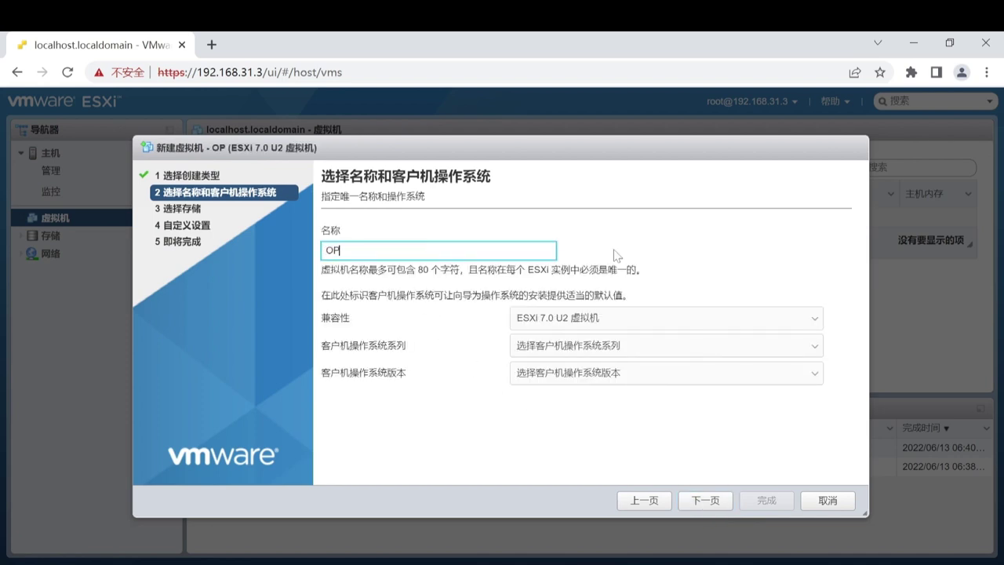
- Set the guest OS family to Linux and version to 其他 3.x Linux (64 位), keeping datastore1 as the storage
click(562, 353)
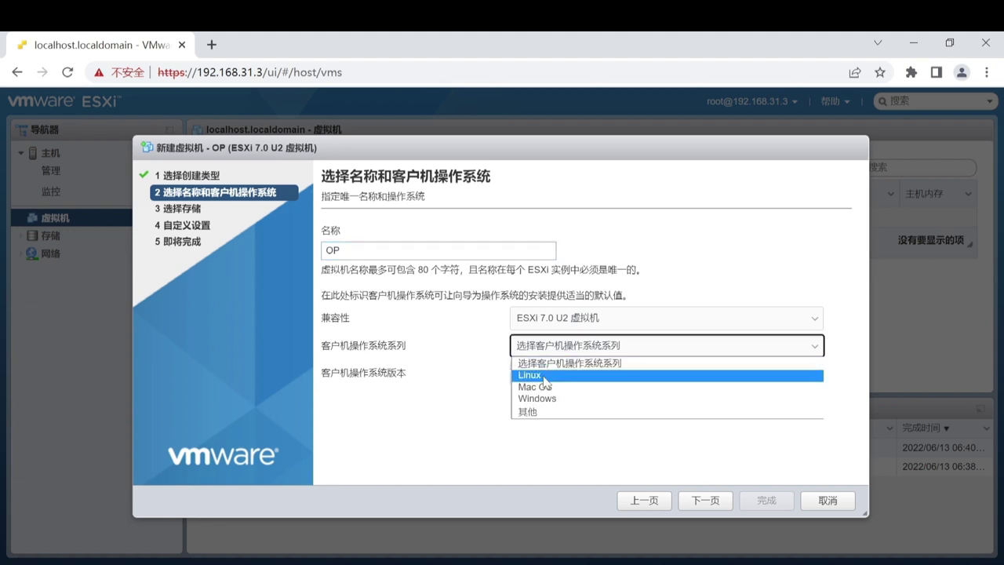
click(545, 378)
click(558, 374)
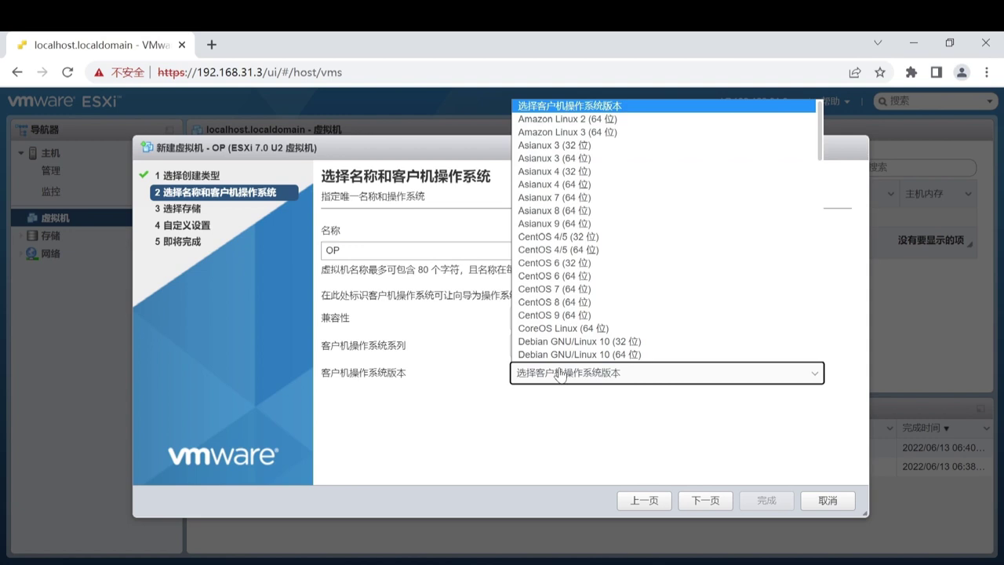
scroll(604, 290, down, 8)
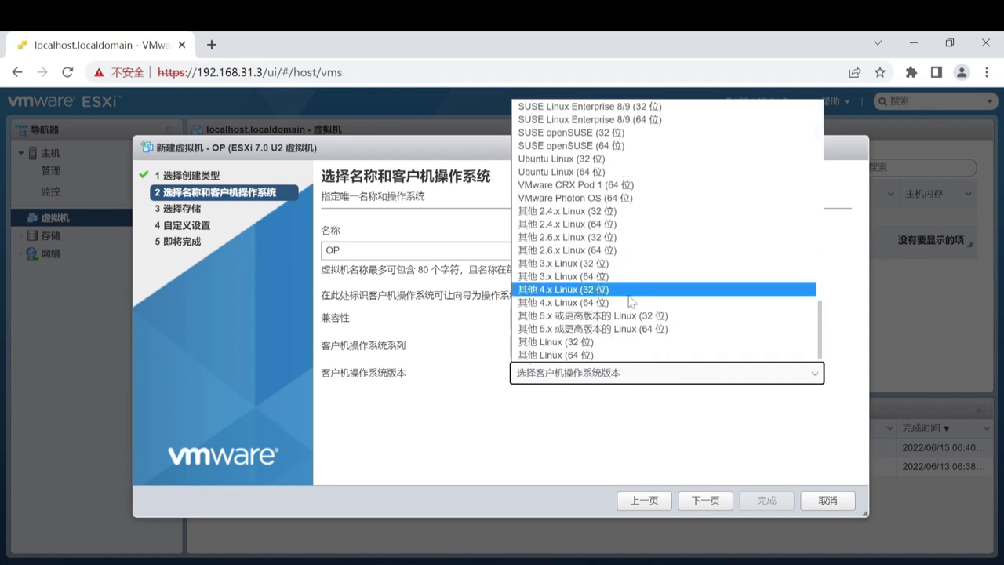
click(600, 276)
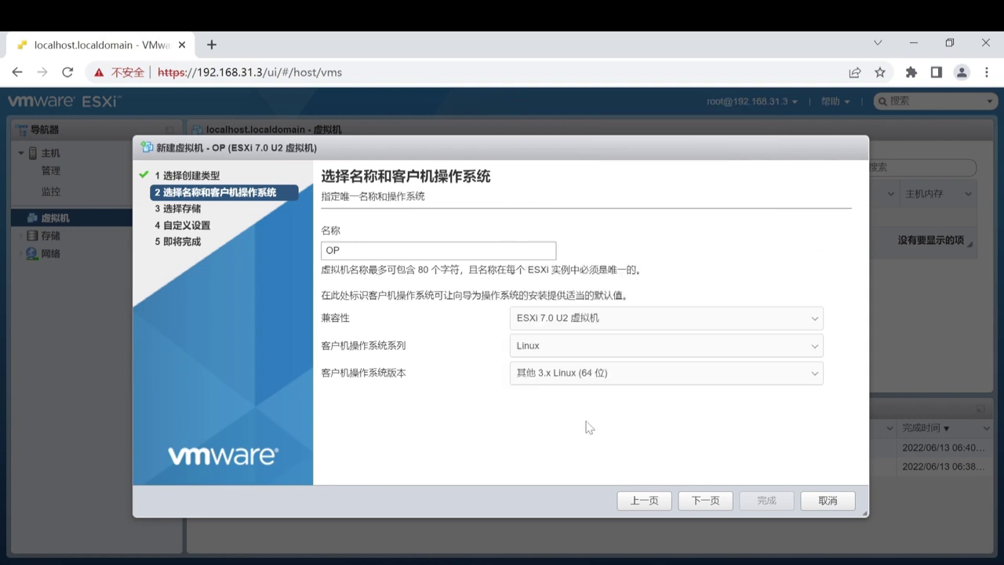
click(703, 499)
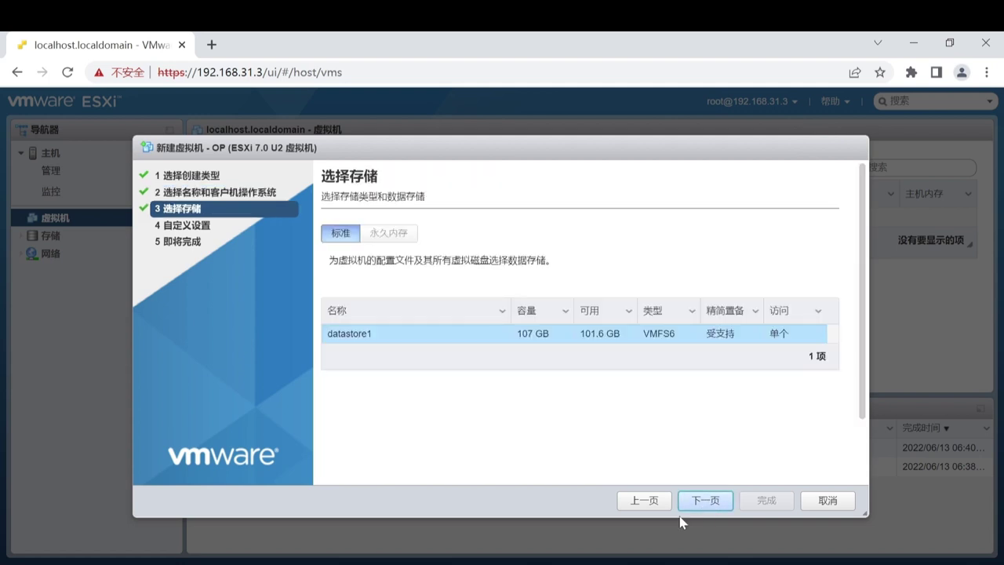
click(703, 502)
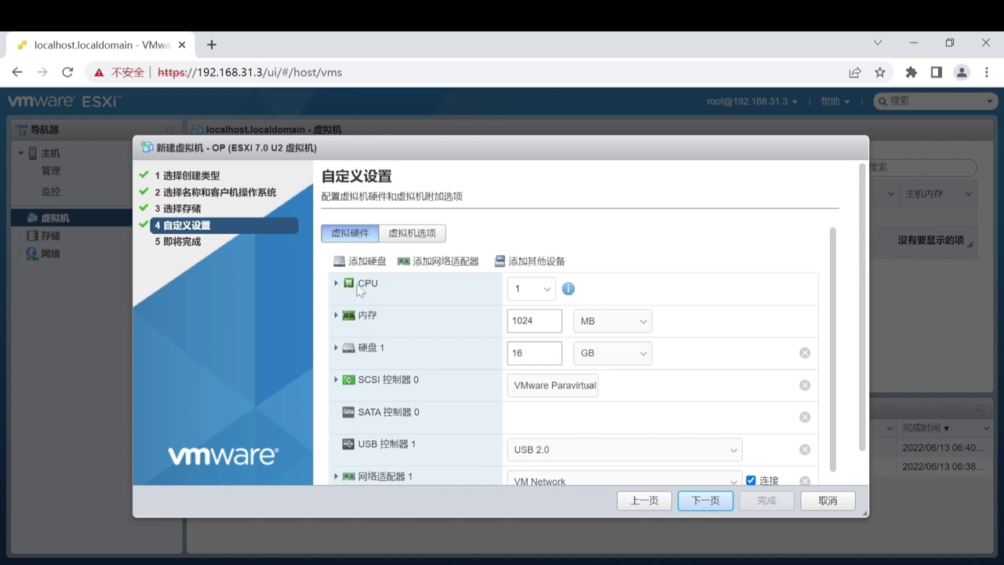
- Set the virtual machine's CPU count to 2 with 2 cores per socket
click(541, 291)
click(526, 322)
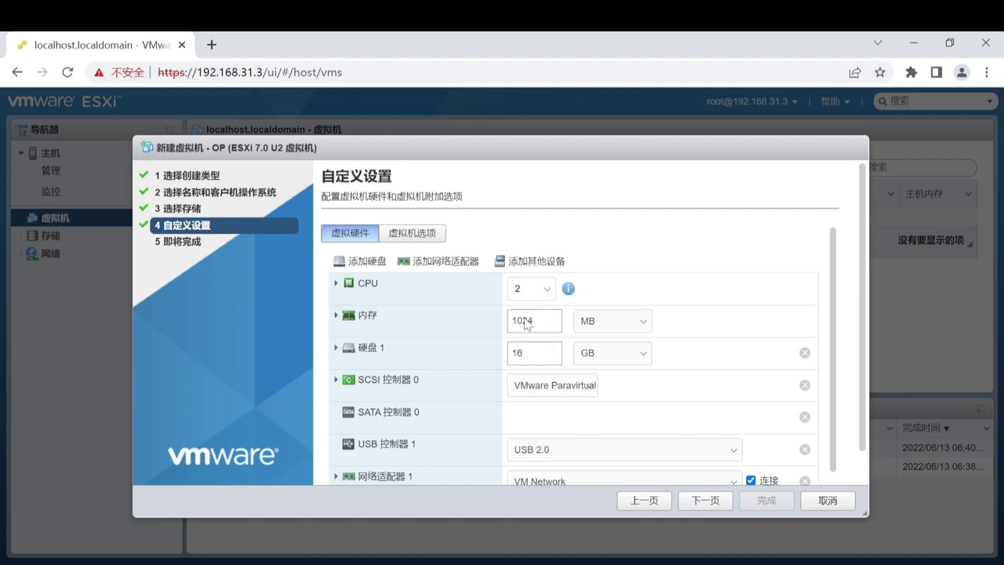
click(336, 284)
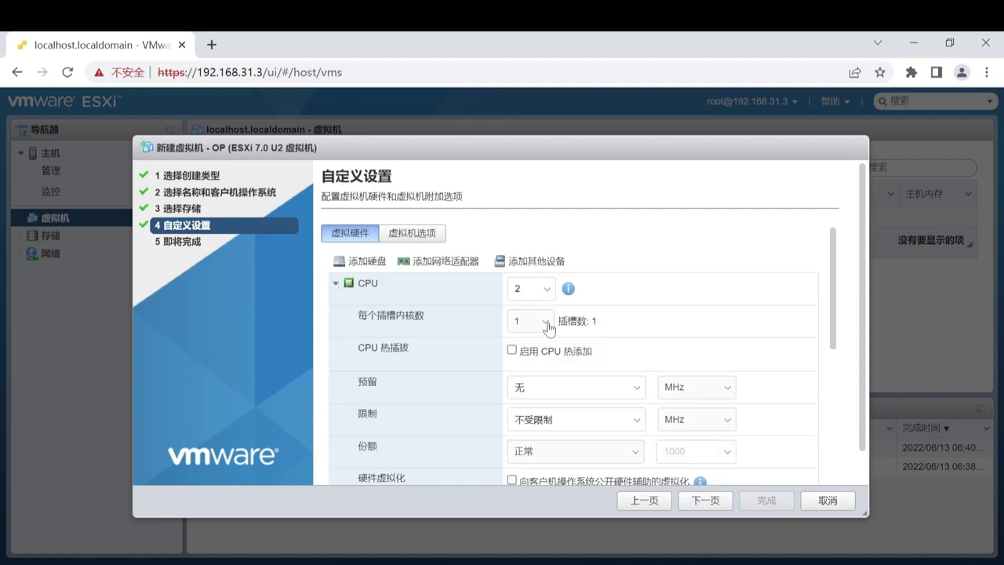
click(541, 321)
click(540, 351)
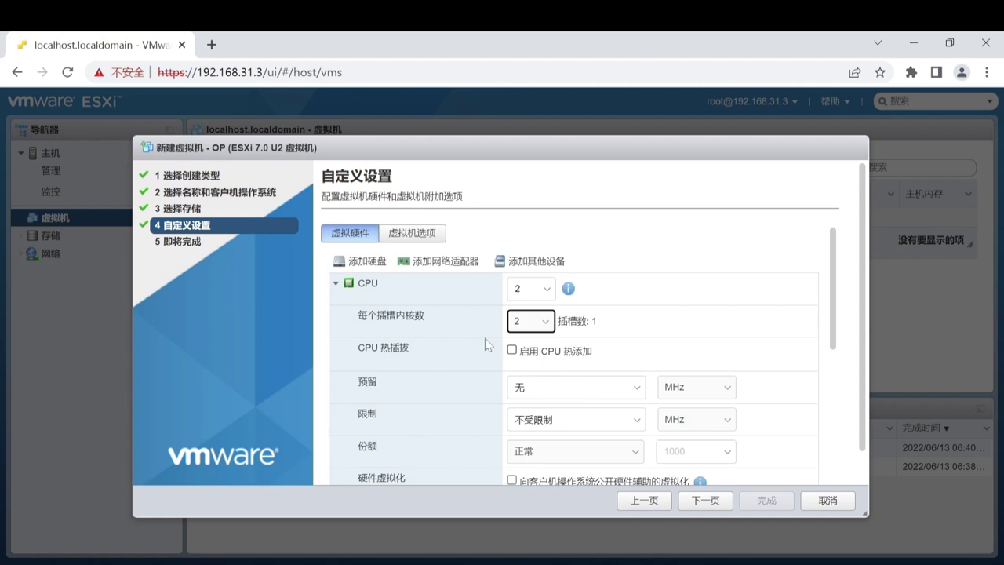
click(337, 285)
- Set the virtual machine's memory to 2 GB and its memory reservation to 2 GB
click(624, 321)
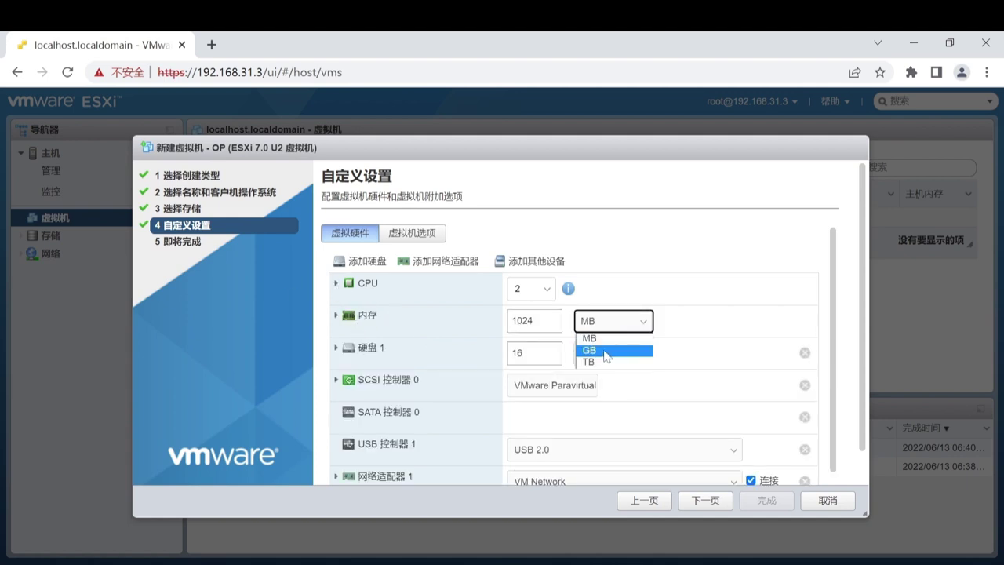
click(608, 353)
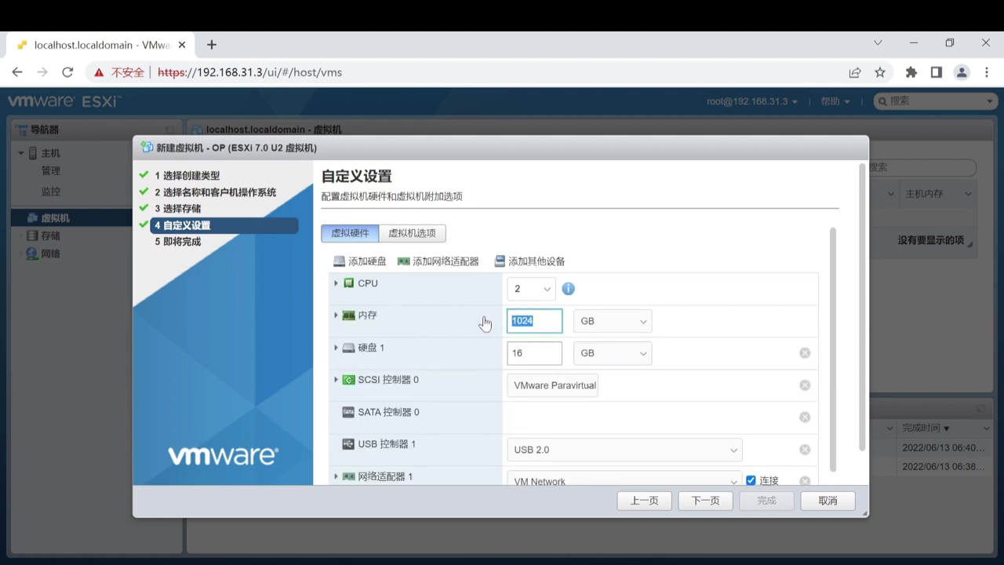
text(2)
click(357, 323)
click(336, 317)
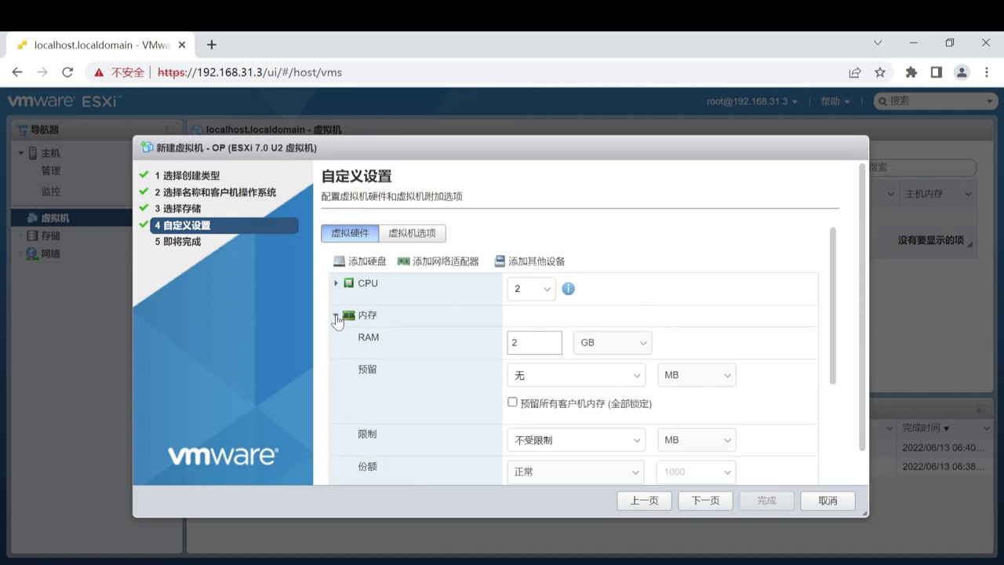
click(695, 377)
click(687, 395)
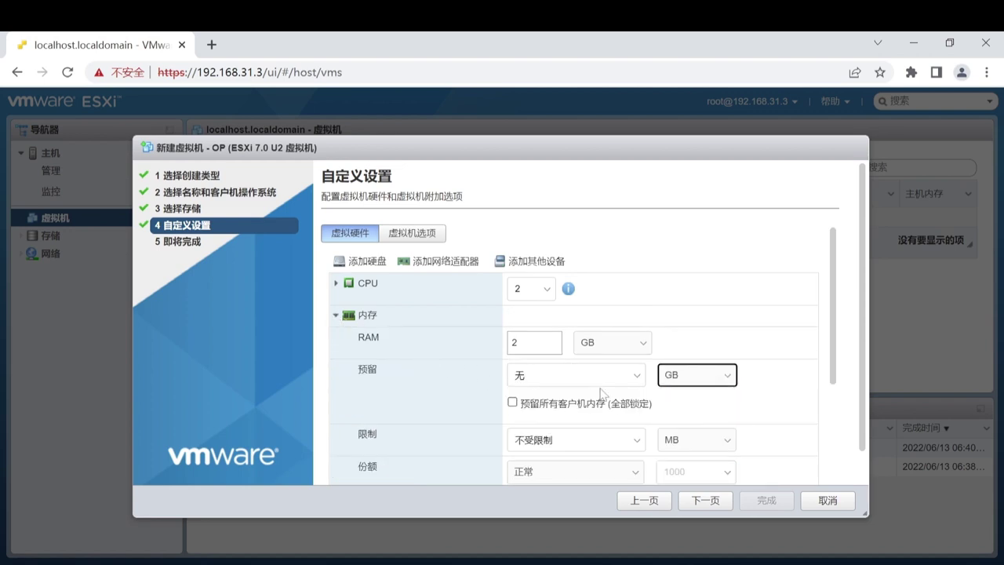
click(573, 375)
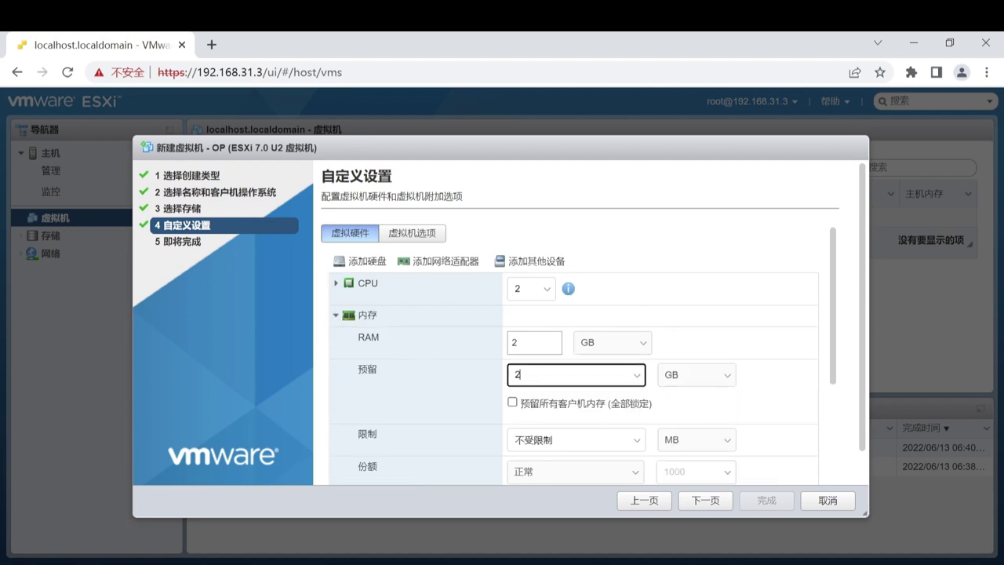
click(336, 314)
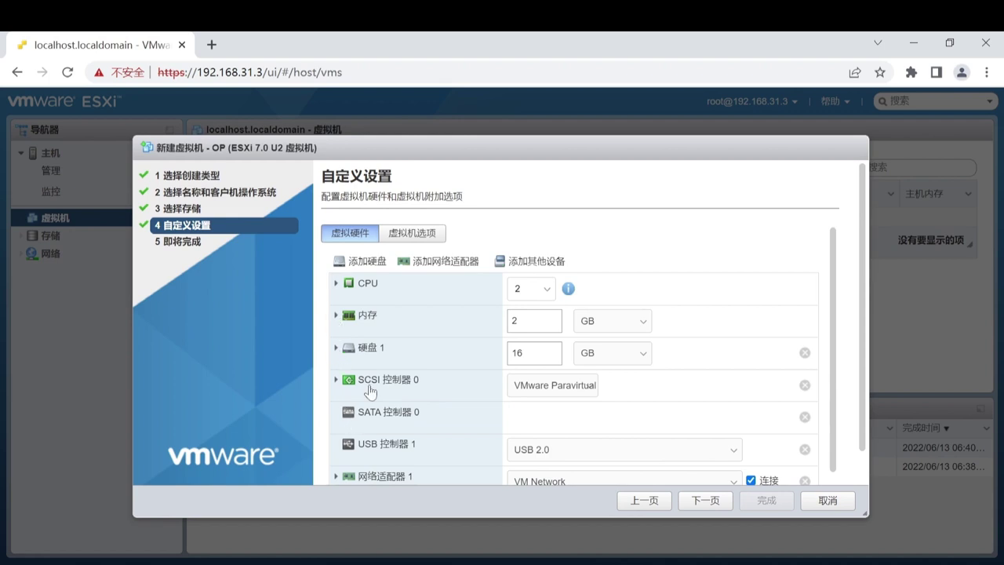
- Remove hard disk 1, SCSI controller 0 and CD/DVD drive 1 from the virtual hardware
click(805, 353)
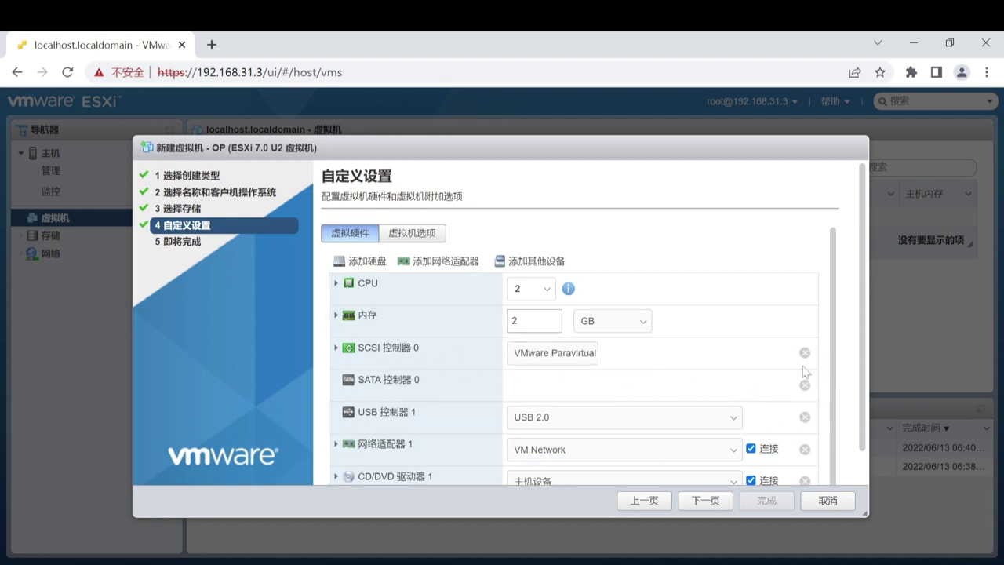
click(805, 353)
scroll(459, 350, down, 2)
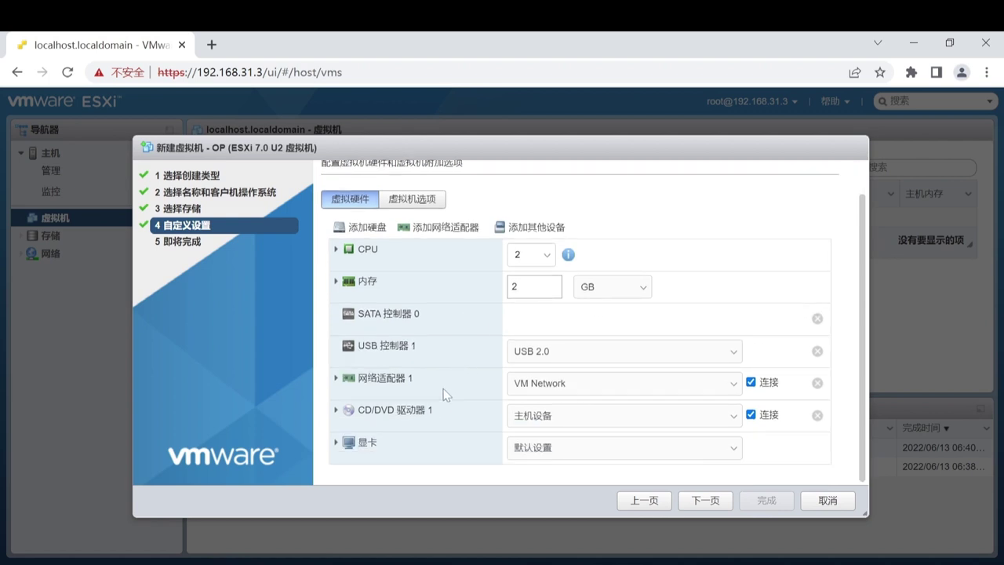
click(818, 414)
scroll(422, 433, up, 2)
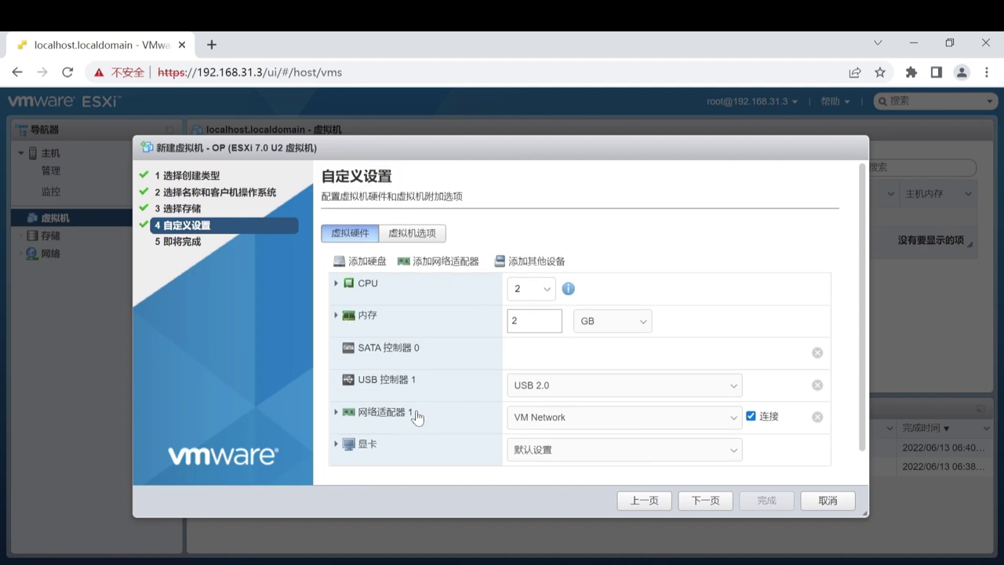
- Add three PCI devices to the virtual hardware for passing through the Ethernet Controller I225-V ports
click(548, 265)
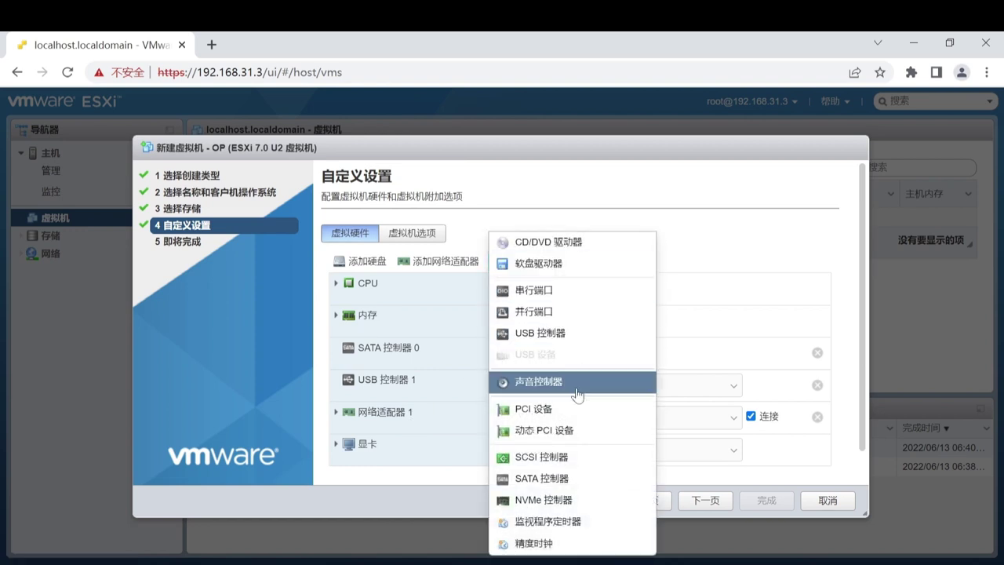
click(530, 409)
click(530, 262)
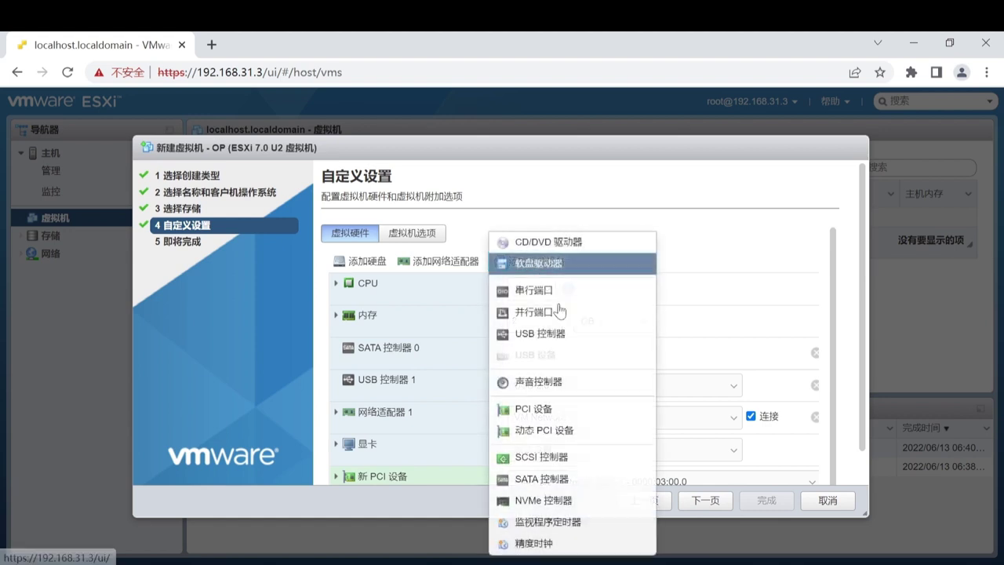
click(538, 409)
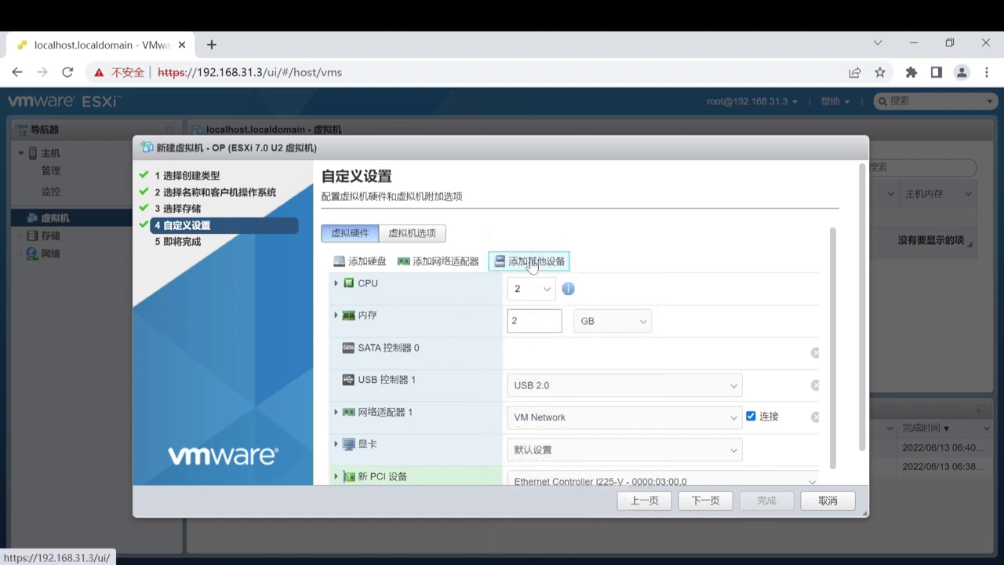
click(531, 264)
click(517, 410)
scroll(648, 297, down, 1)
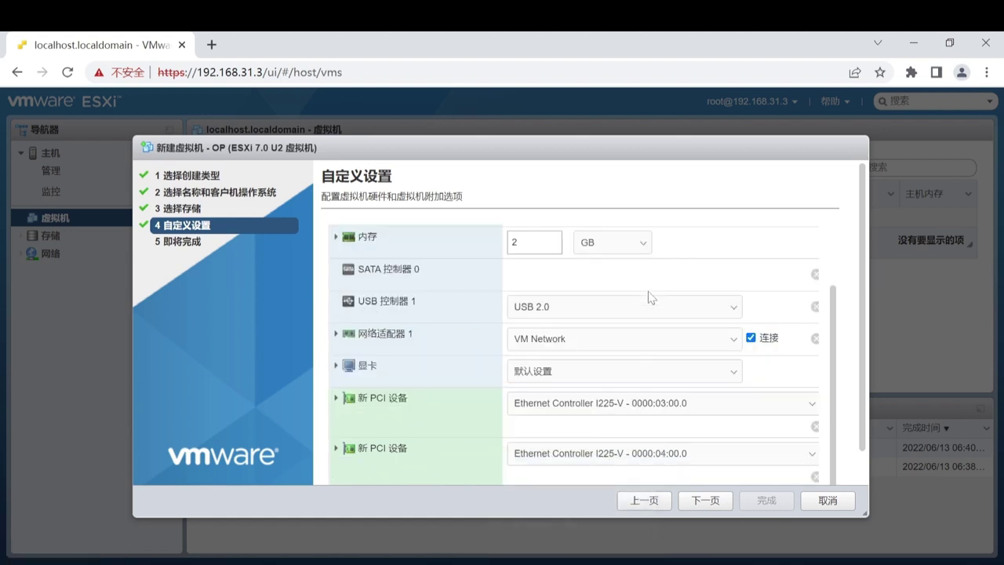
scroll(478, 392, down, 2)
scroll(451, 400, up, 3)
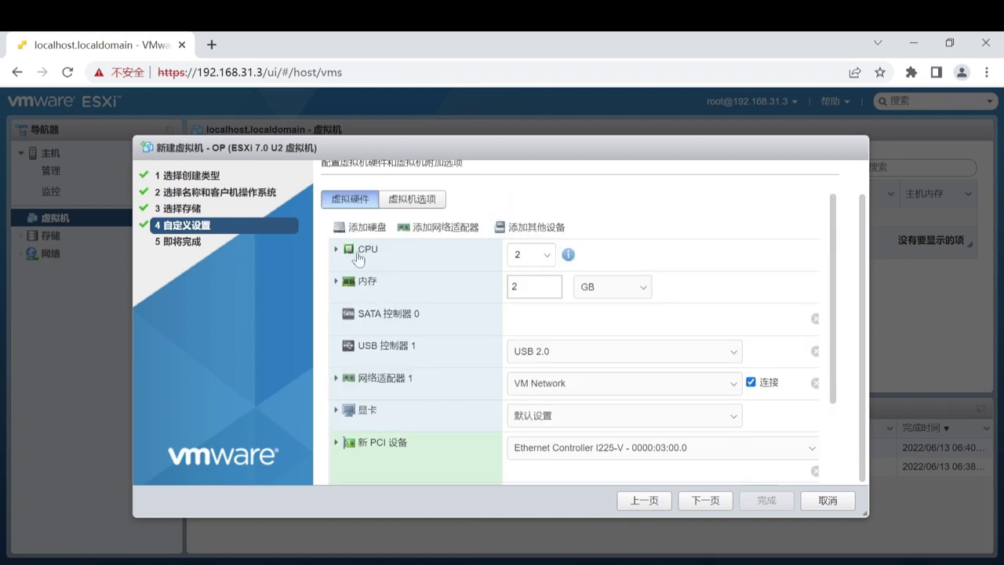
- Start adding an existing hard disk and create a directory named OP in datastore1
click(350, 229)
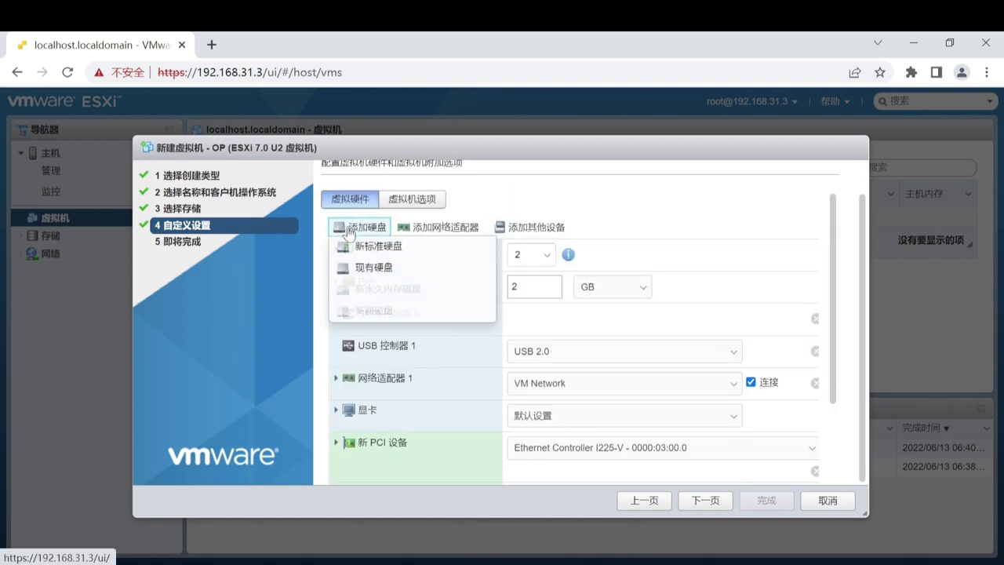
click(369, 270)
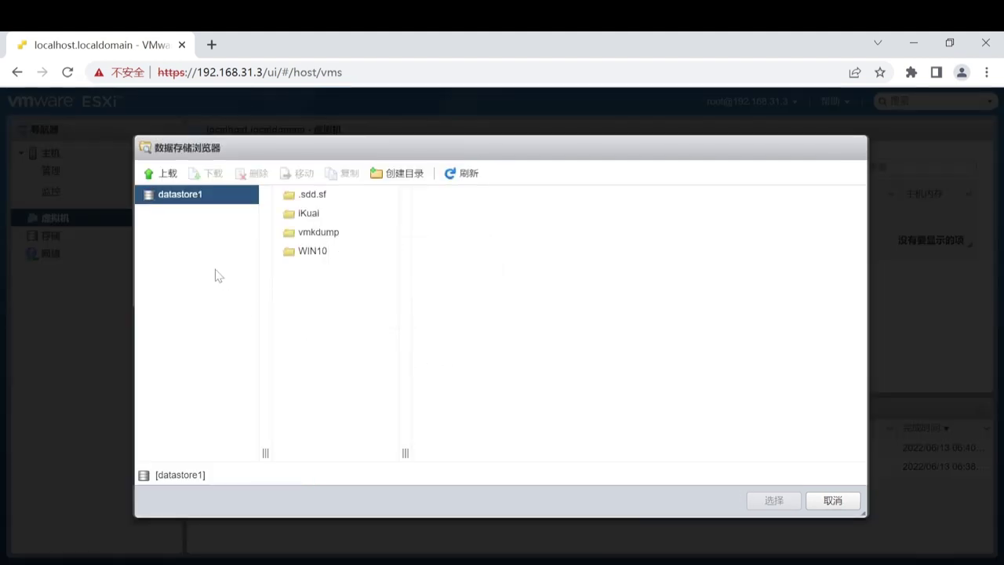
click(396, 173)
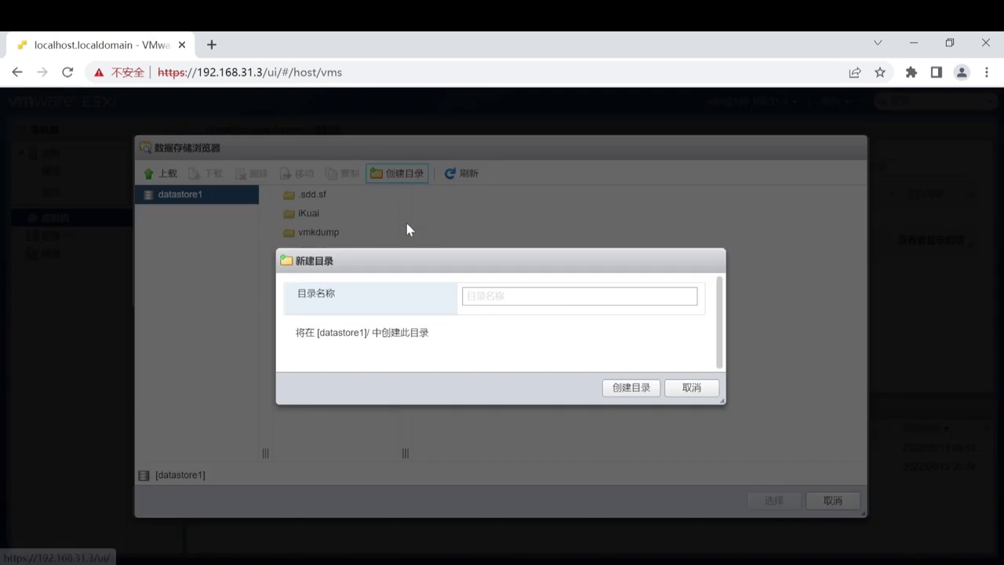
click(471, 295)
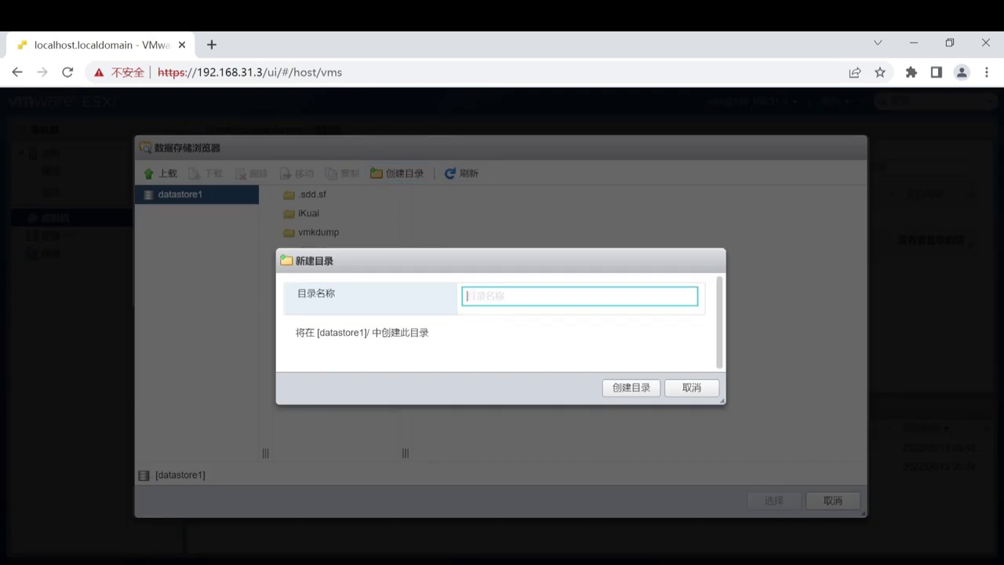
text(OP)
click(632, 387)
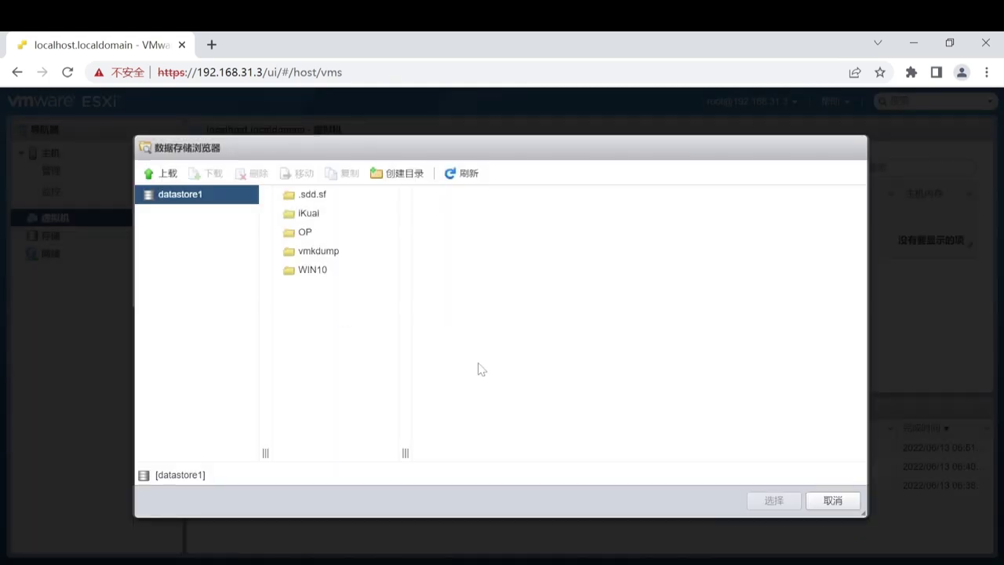
- Upload openwrt-gdq-winter[2022]-x86-64-generic-squashfs-uefi.vmdk and its matching -flat.vmdk file into the OP directory
click(313, 234)
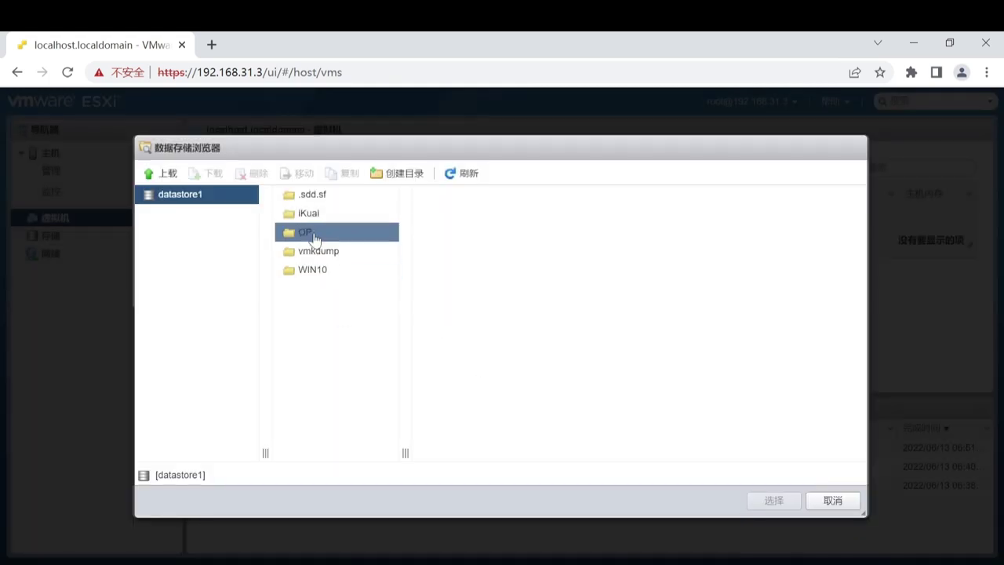
click(167, 175)
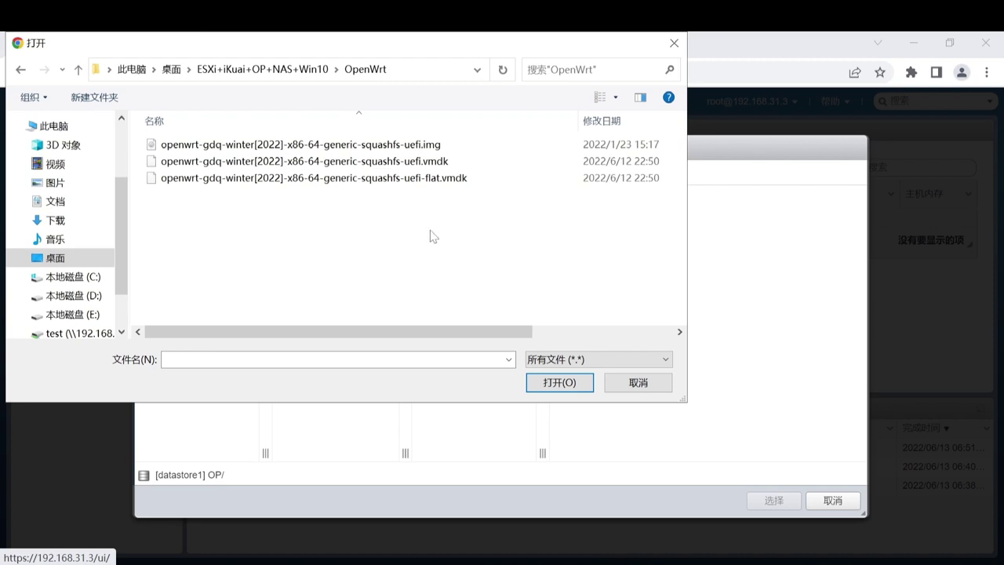
double_click(287, 161)
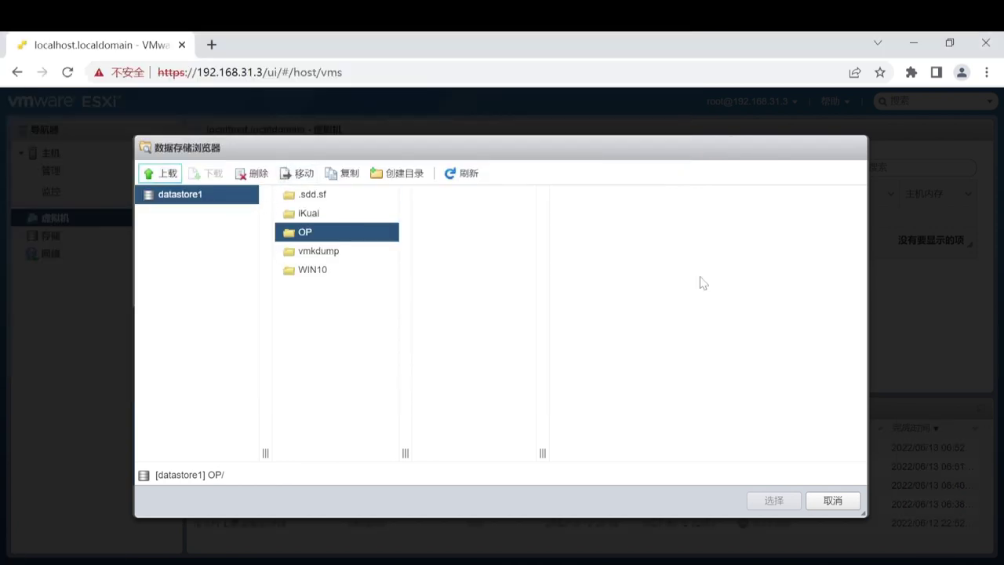
click(163, 174)
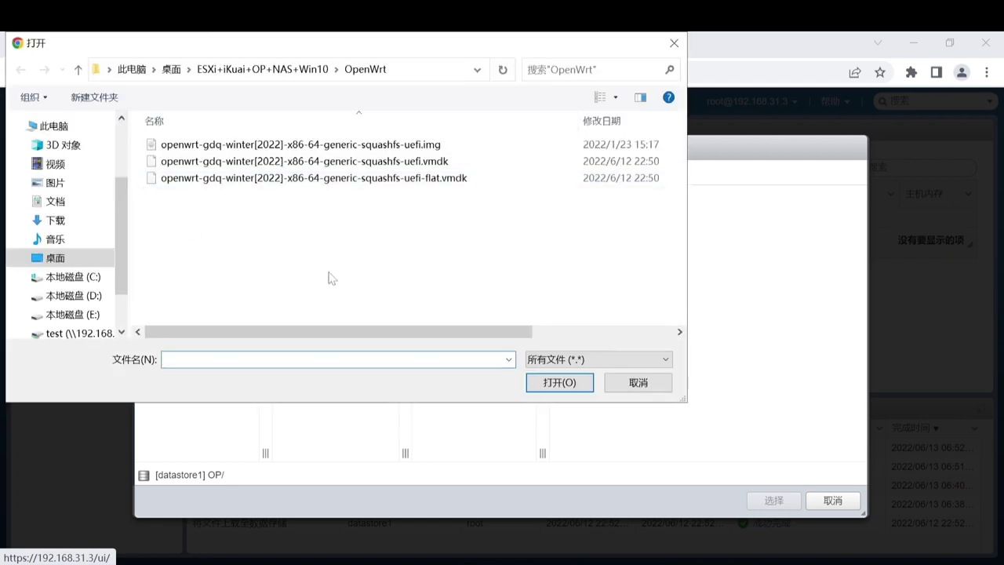
double_click(369, 179)
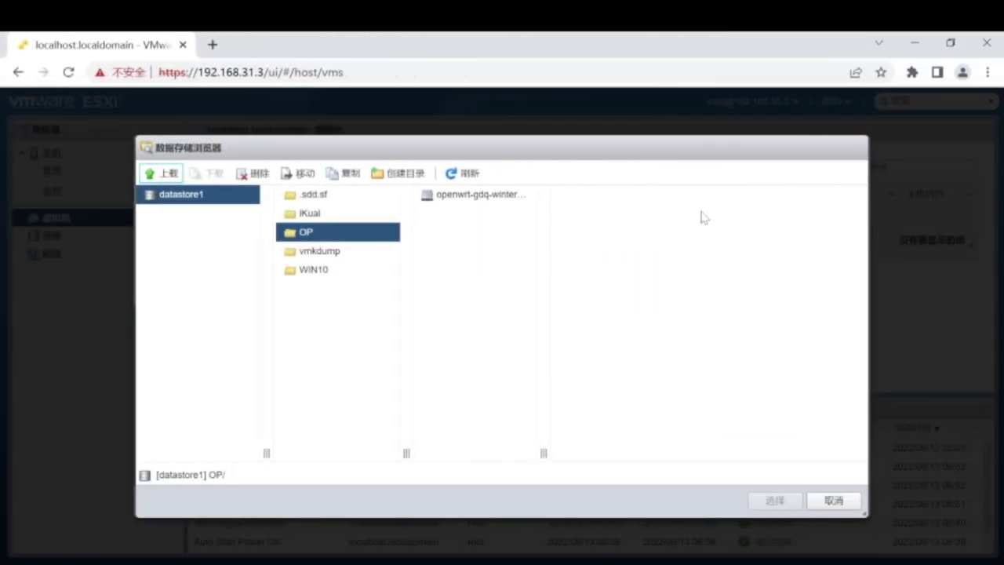
- Attach the uploaded OpenWrt VMDK from the OP directory as the hard disk and finish creating the virtual machine
click(445, 202)
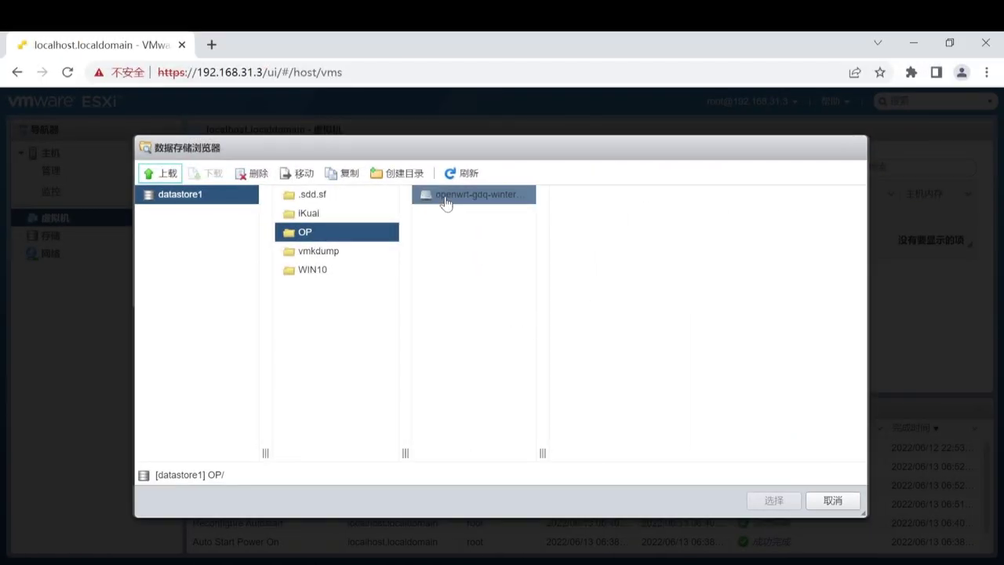
click(463, 201)
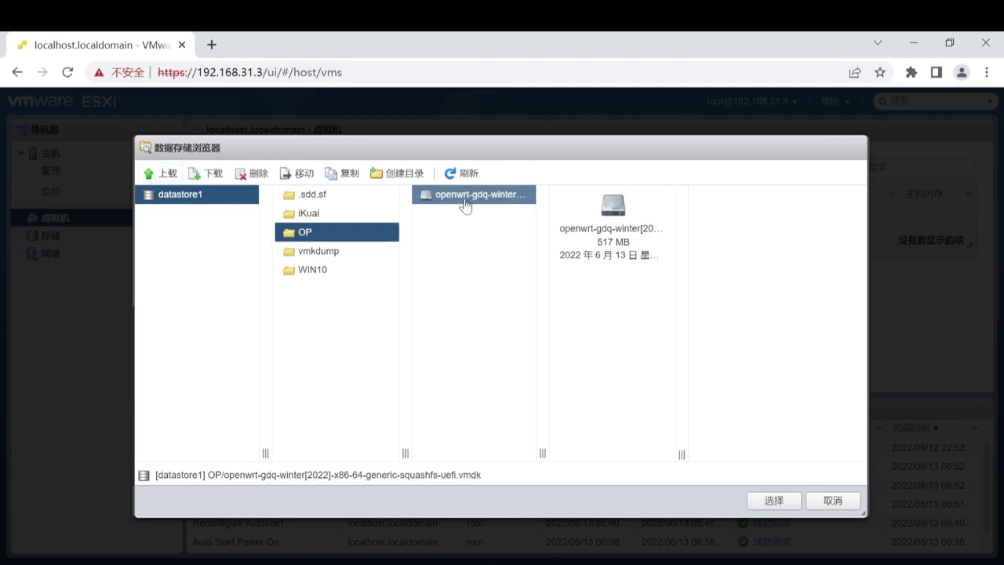
click(766, 502)
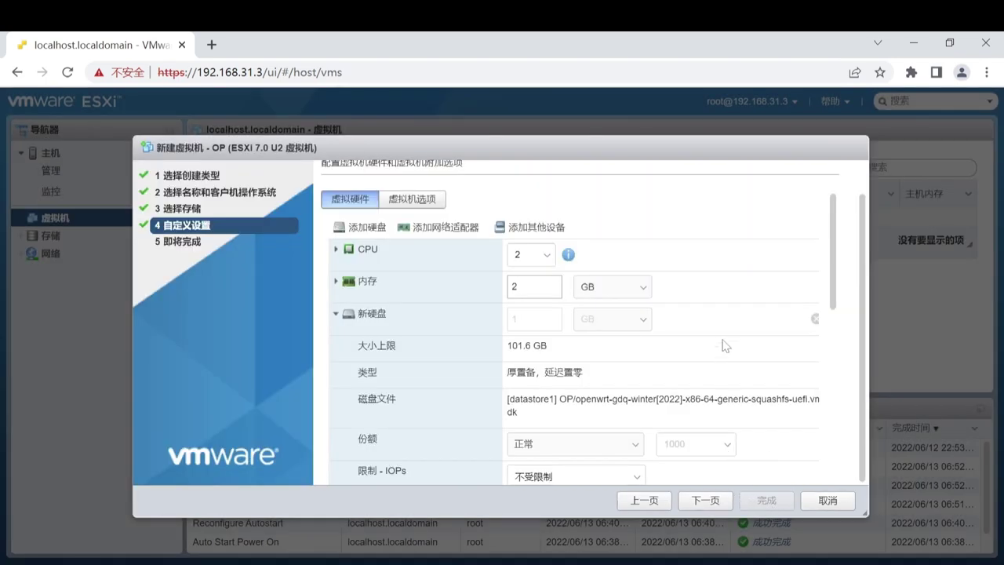
click(715, 503)
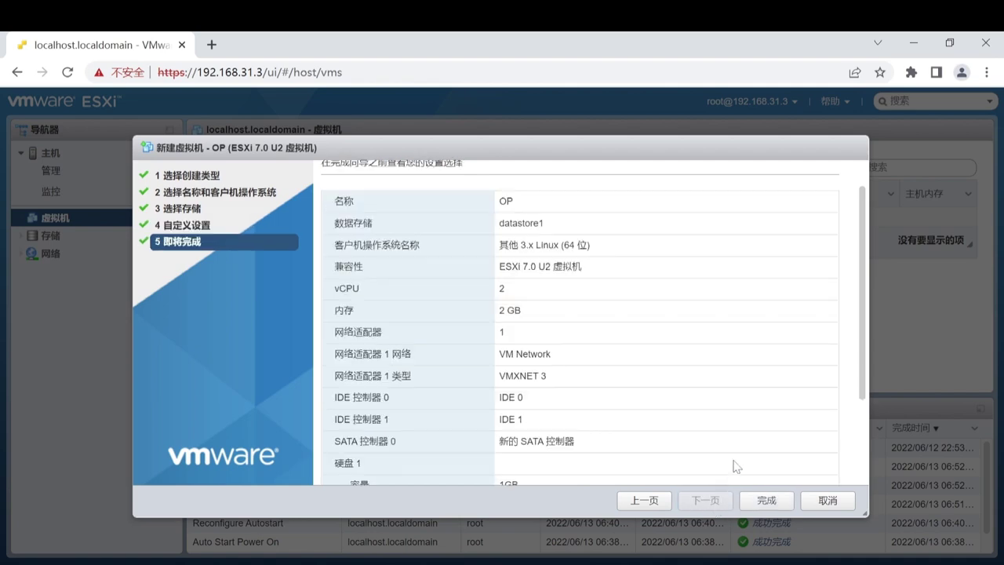
click(766, 501)
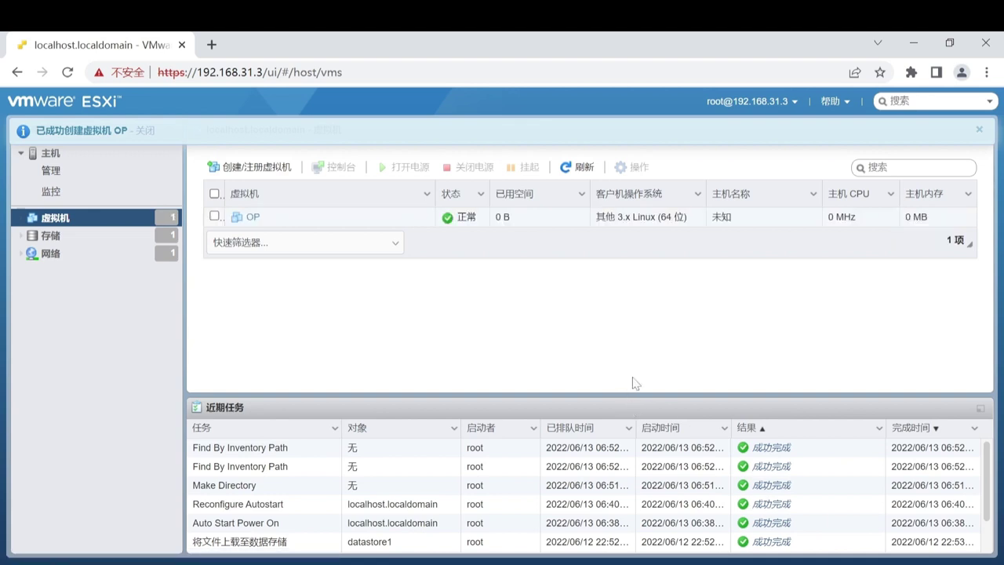
- Power on the OP virtual machine and open its browser console
click(252, 219)
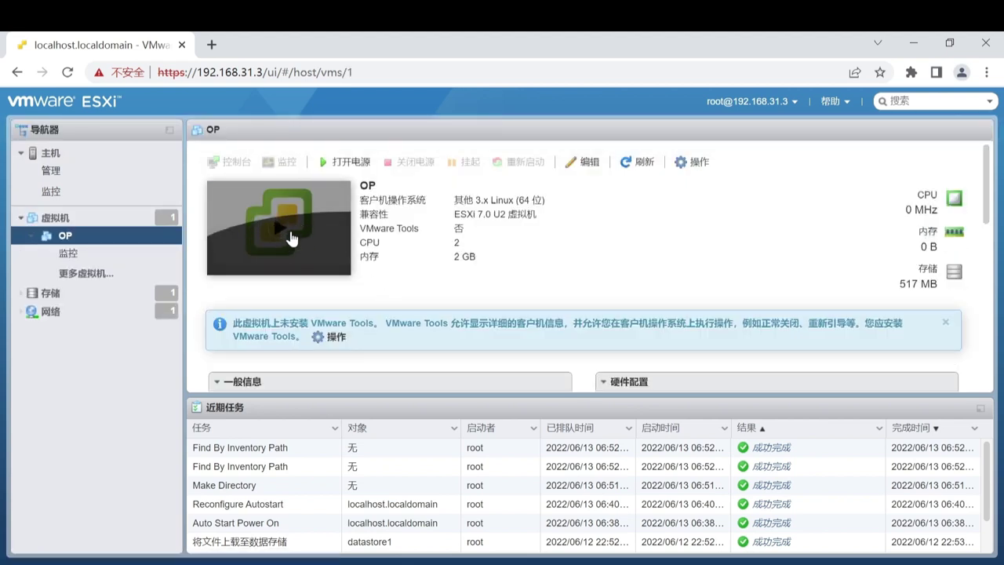
click(276, 232)
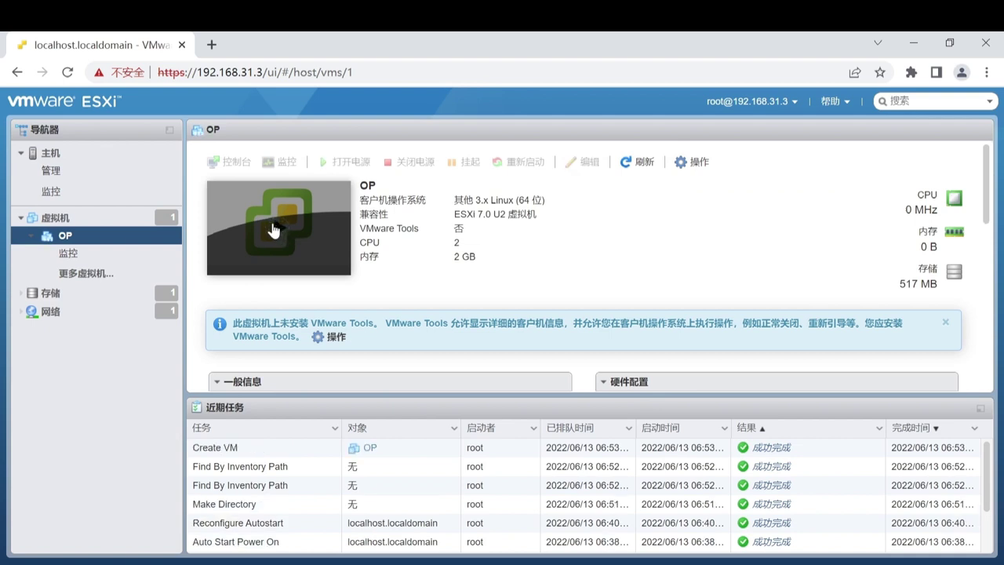
click(274, 230)
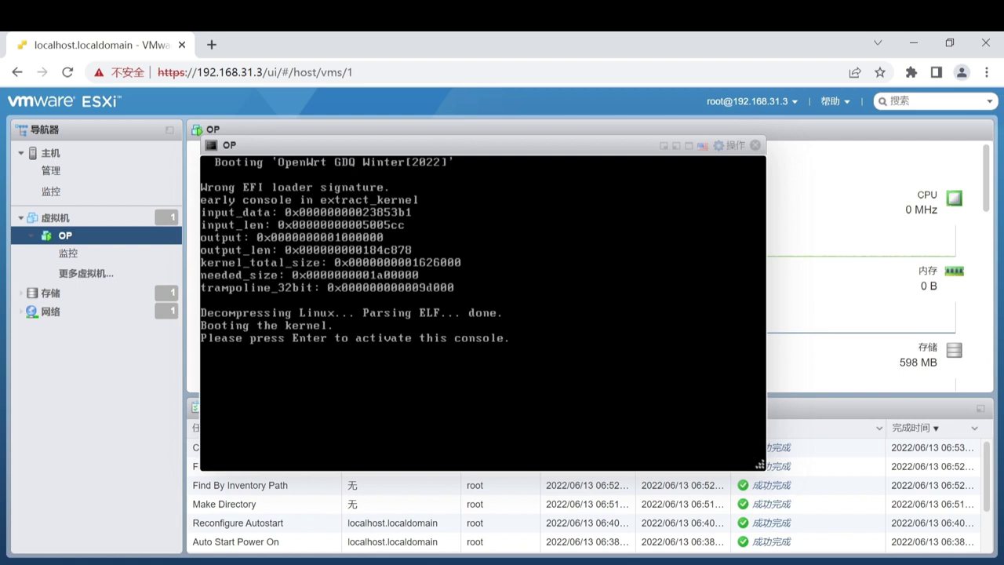
- Activate the OpenWrt console to get a root shell prompt
key(Return)
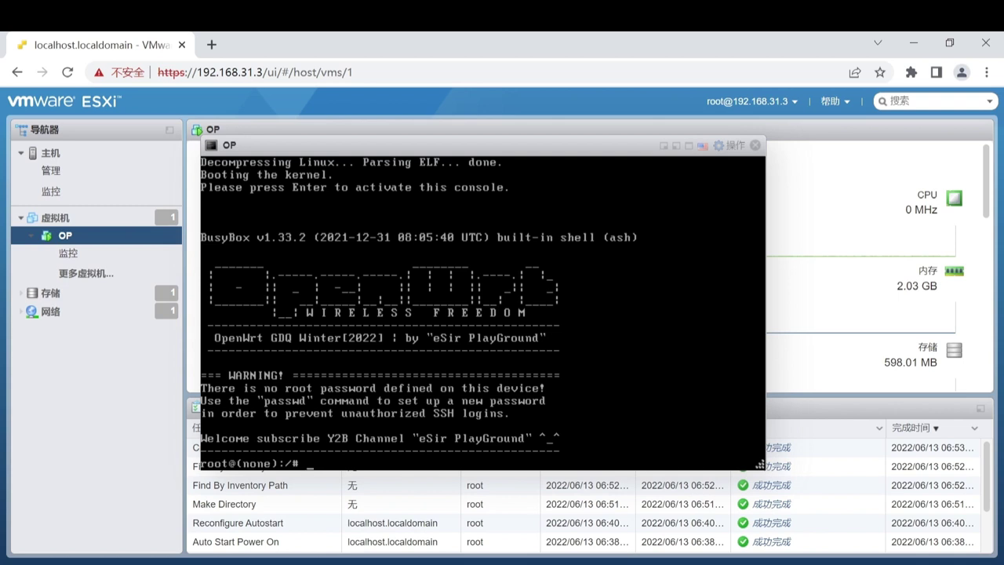
key(Return)
key(Return)
key(Return)
key(Return)
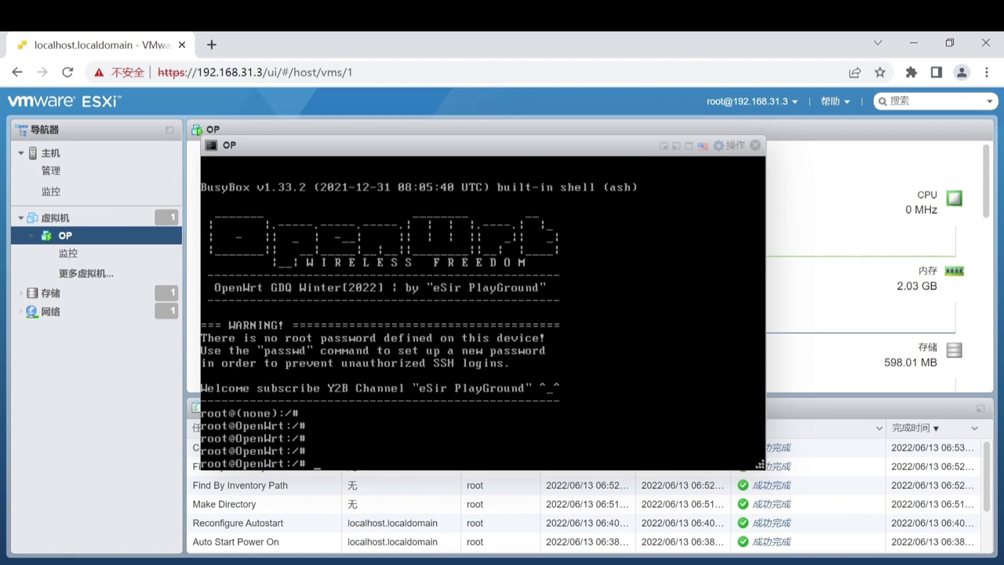
- Open the network configuration file etc/config/network in vi
key(Caps_Lock)
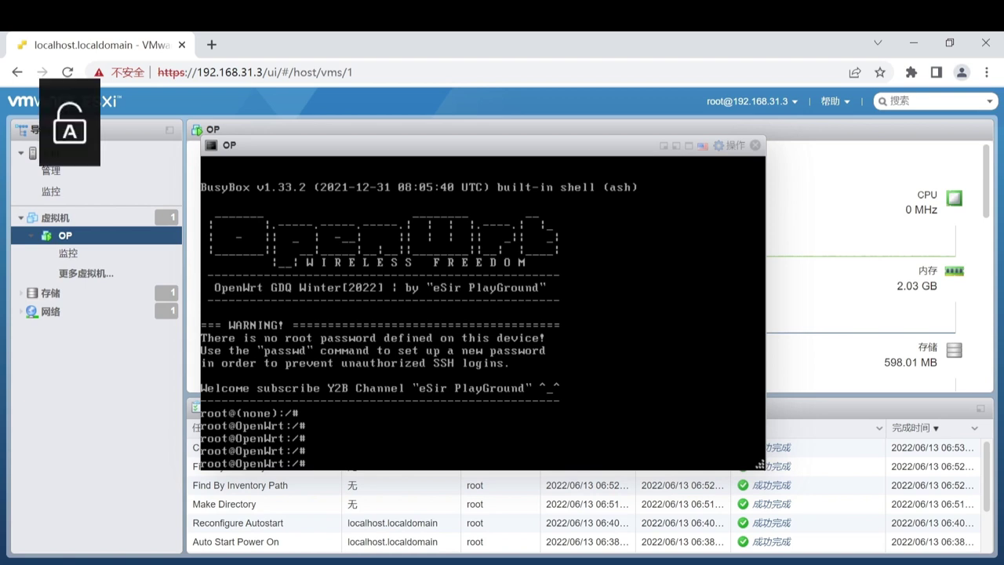
text(vi )
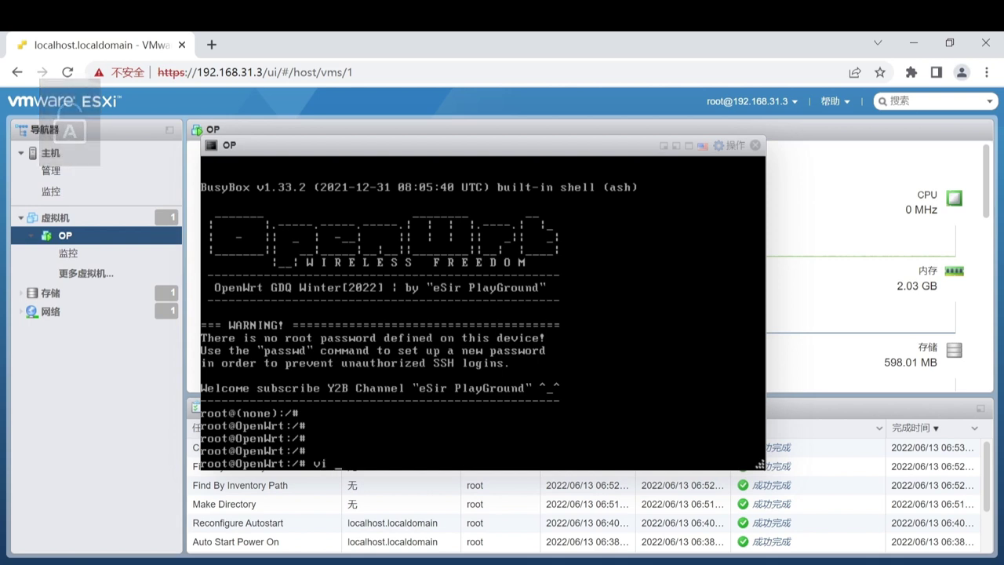
text(etc)
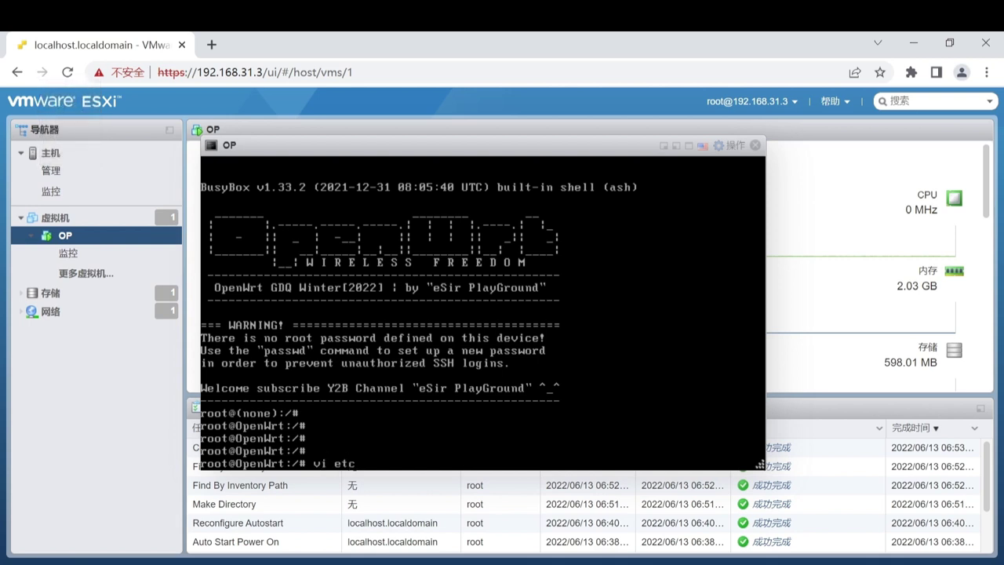
text(/config/network)
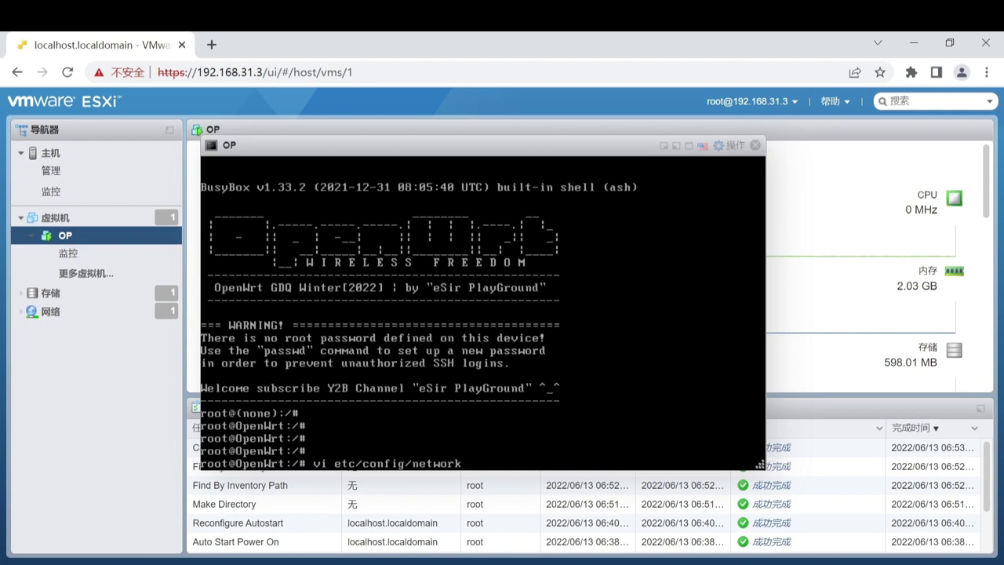
key(Return)
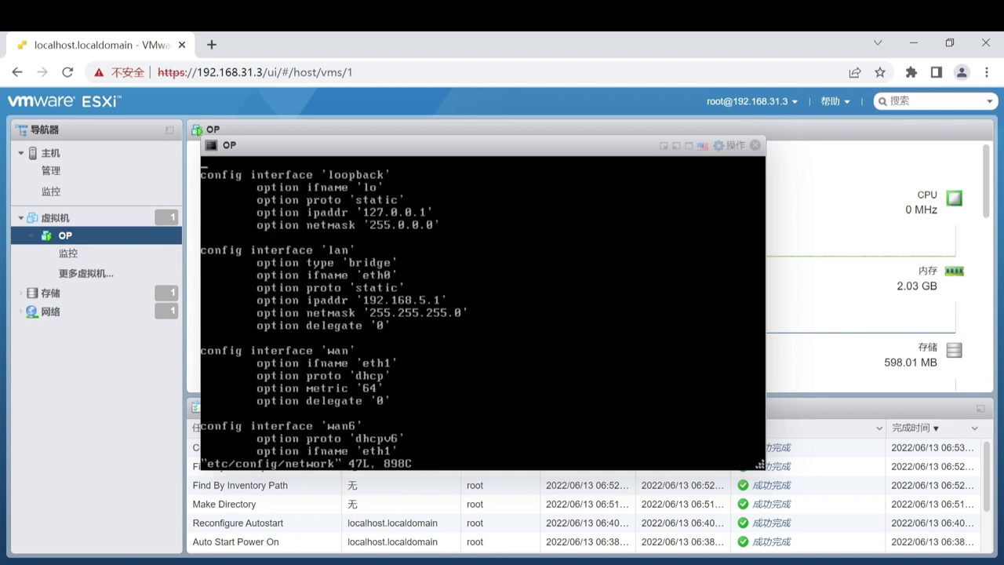
- Edit the lan interface's ifname option to 'eth0 eth1 eth2'
key(Down)
key(Down)
key(Down)
key(Down)
key(i)
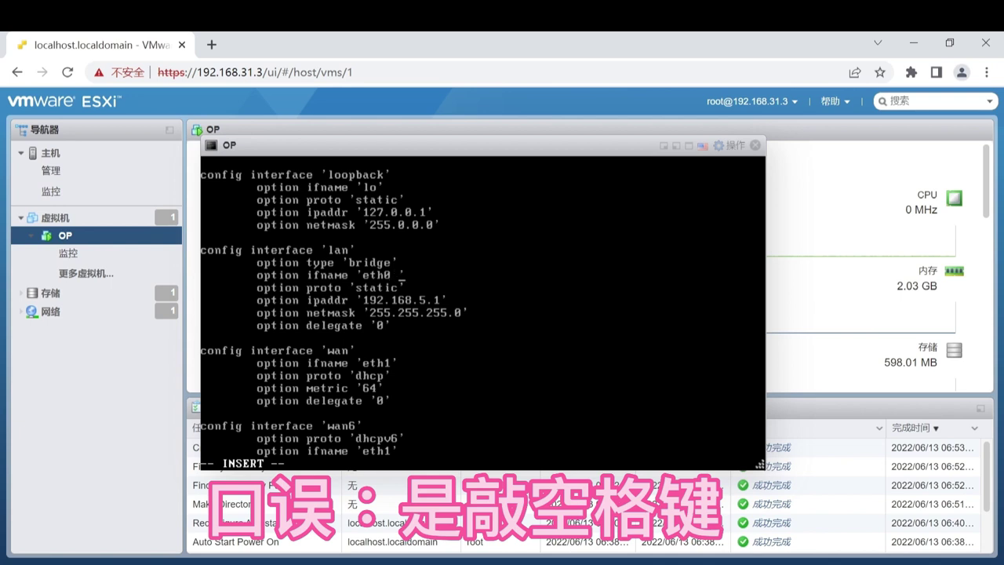
text(eth1)
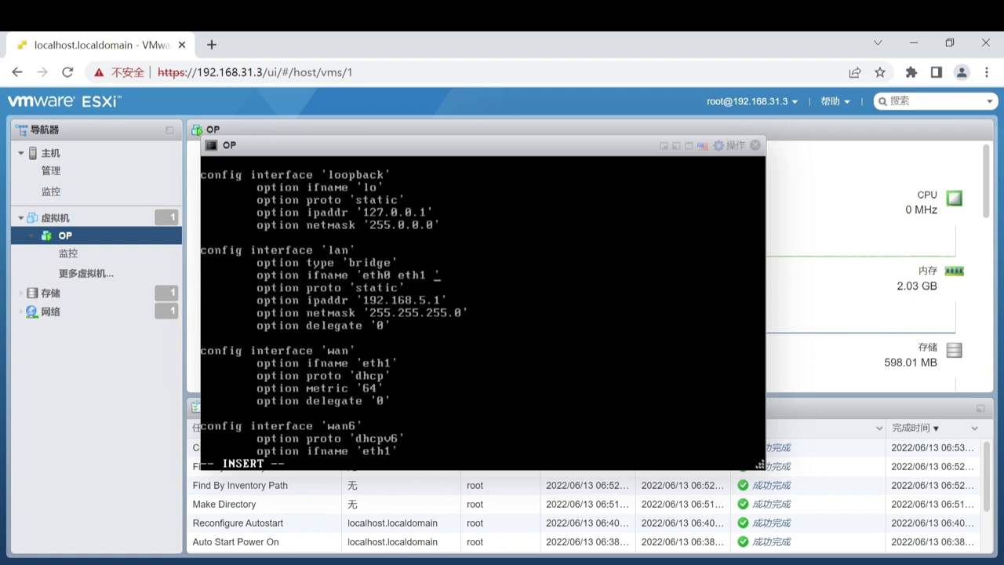
text( eth2)
- Set the lan ipaddr to 192.168.31.1 and the ifname of both wan and wan6 to eth3
key(BackSpace)
text(3)
key(BackSpace)
text(3)
text(3')
key(Escape)
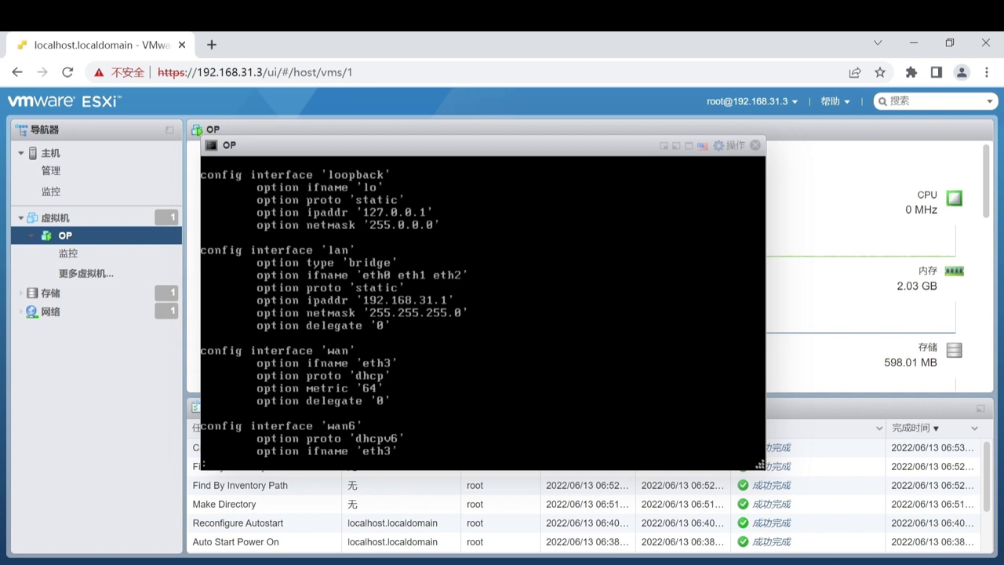
- Save the network configuration, quit vi and reboot OpenWrt
text(wq)
key(Return)
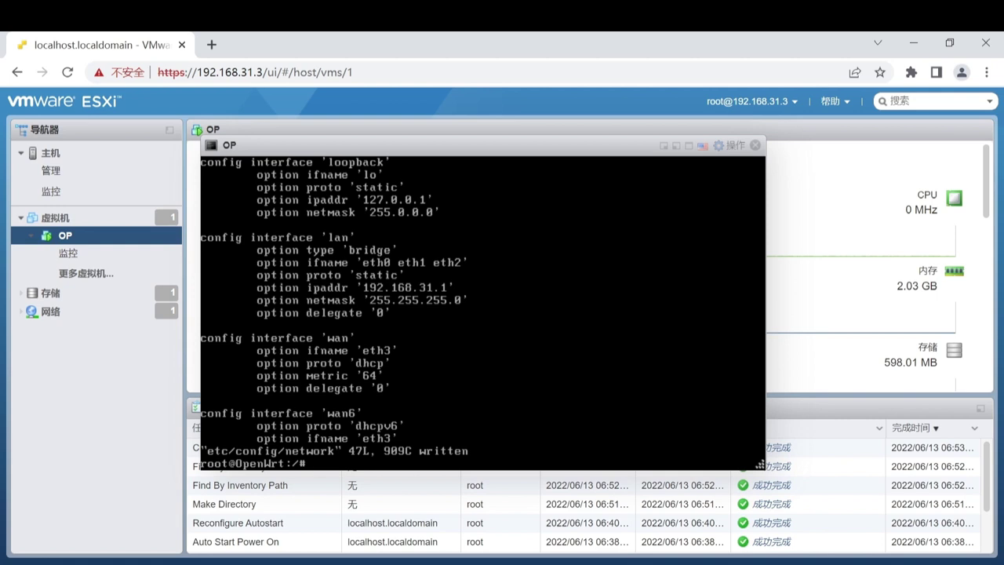
text(reboot)
key(Return)
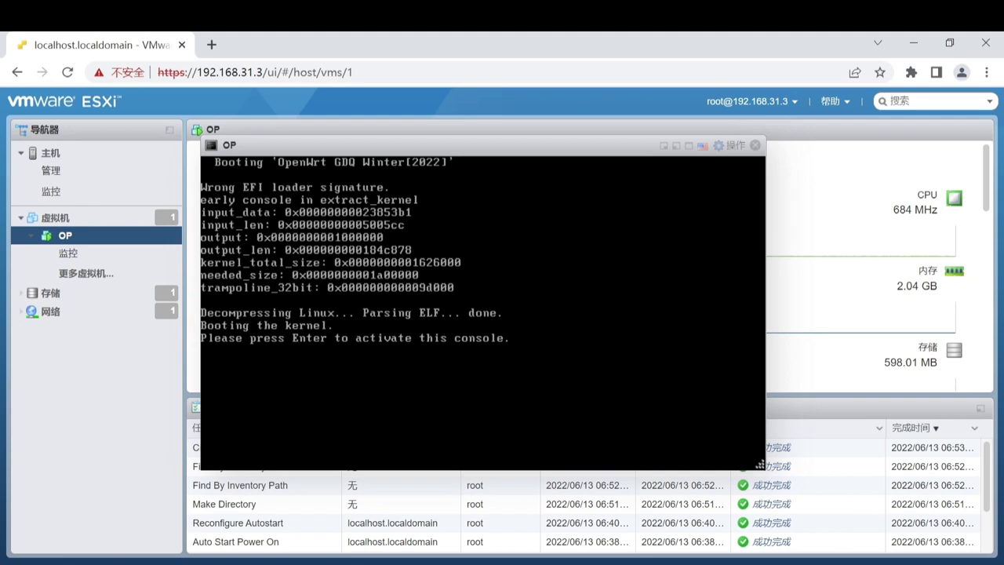
- Activate the rebooted OpenWrt shell and close the OP virtual machine's console
key(Return)
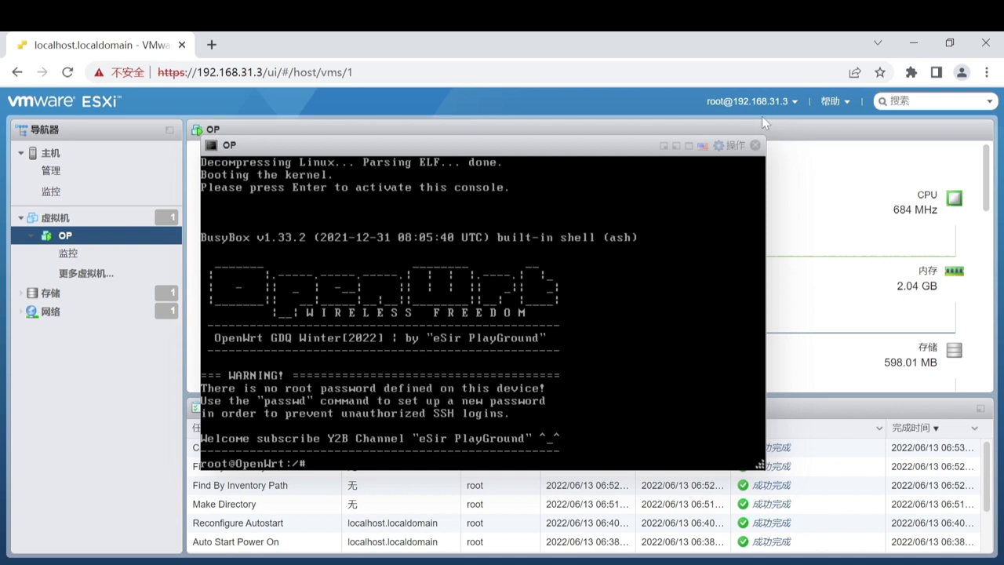
click(755, 145)
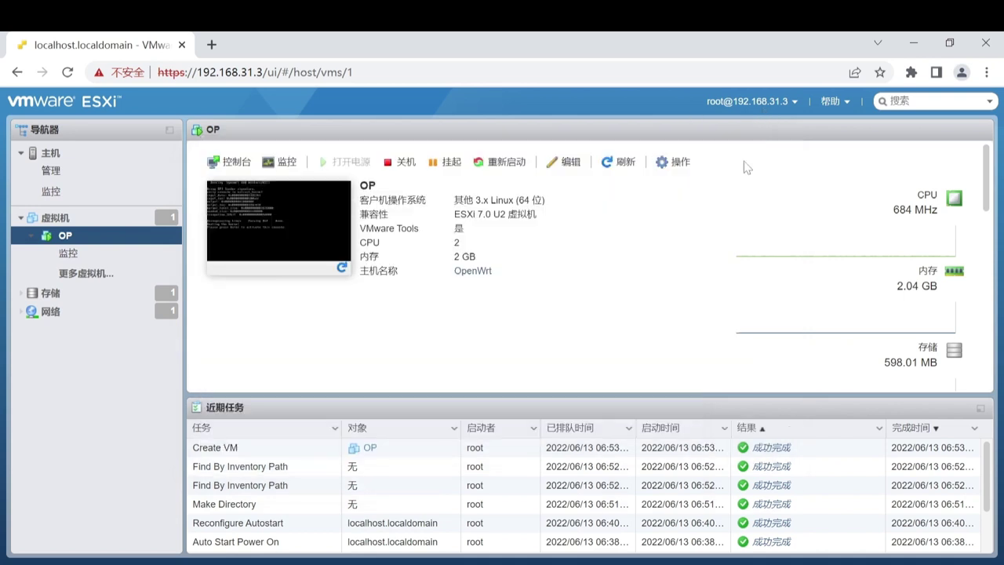
- Load 192.168.31.1 in a new browser tab and log in to the OpenWrt web interface as root
click(210, 44)
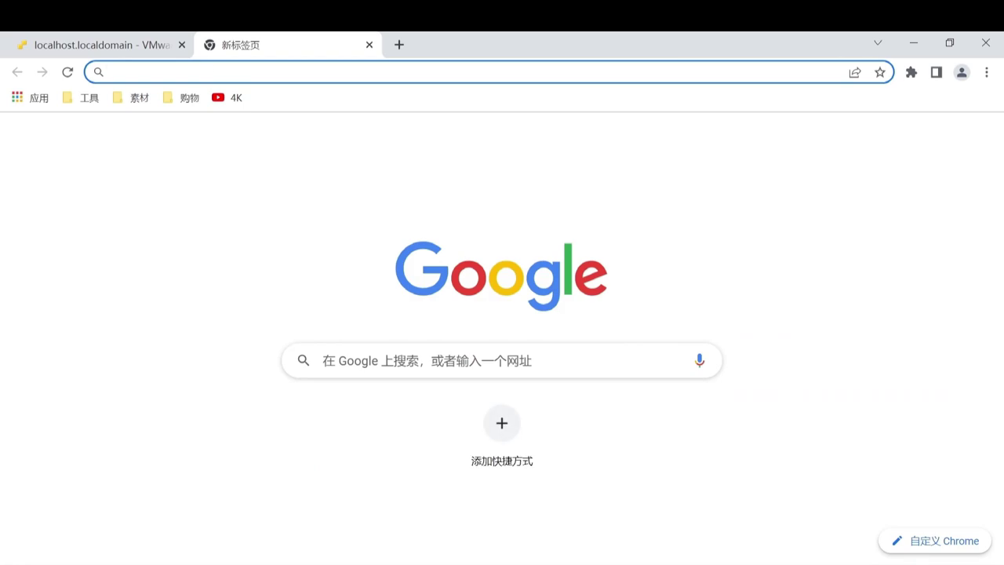
text(192.168.31.1)
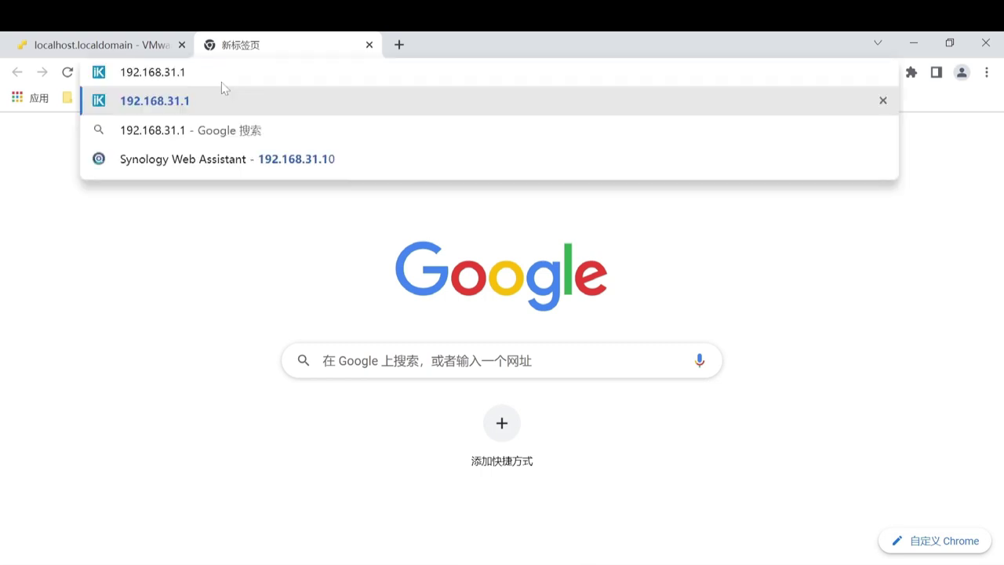
key(Return)
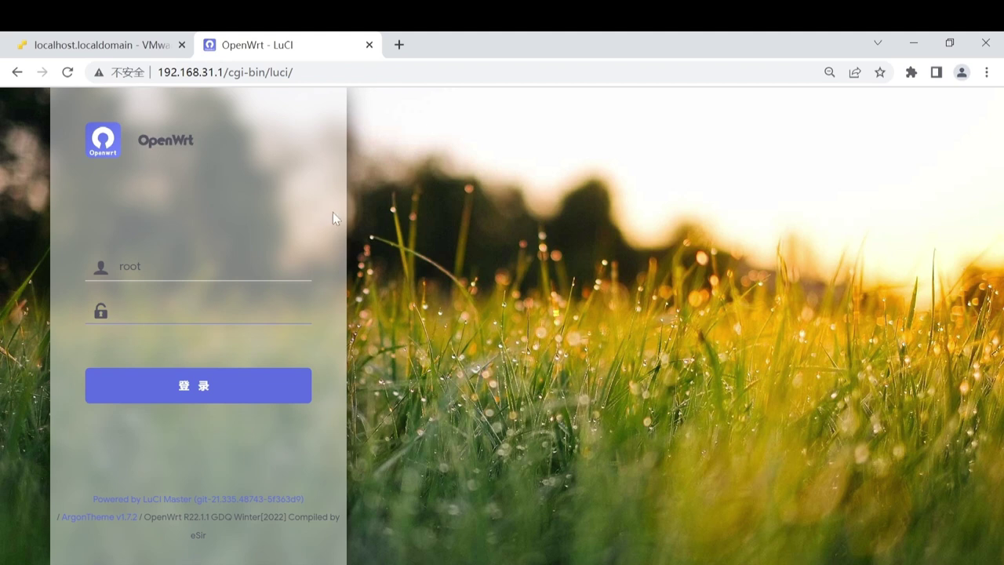
click(169, 386)
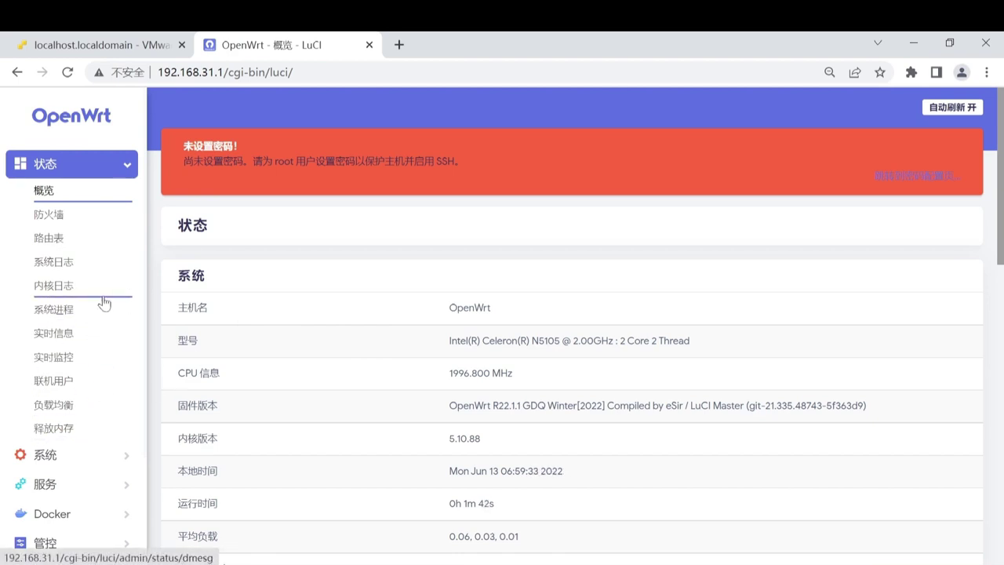
- Open OpenWrt's network interface overview and check the adapters assigned to LAN, WAN and WAN6
scroll(106, 306, down, 1)
scroll(106, 314, down, 2)
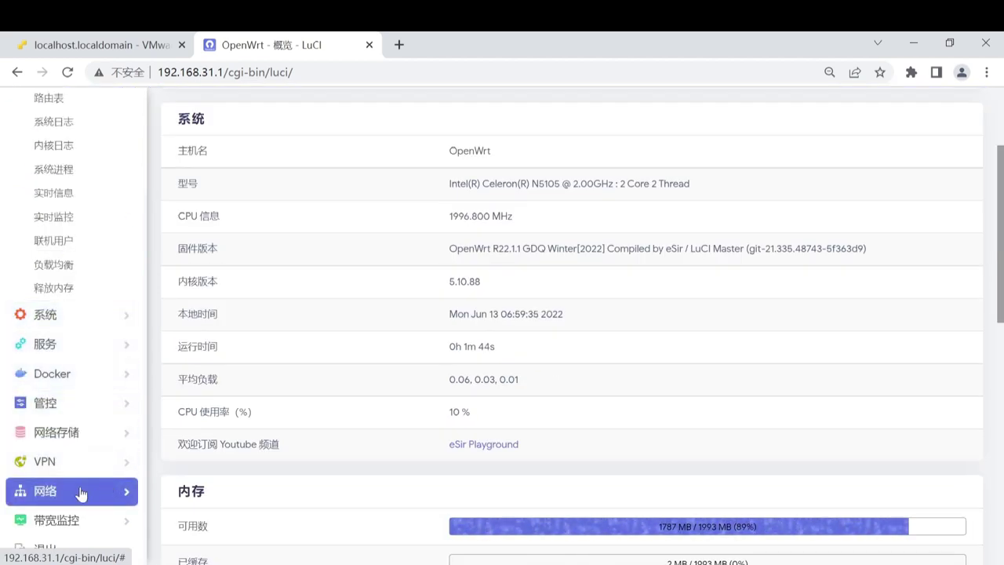
click(55, 492)
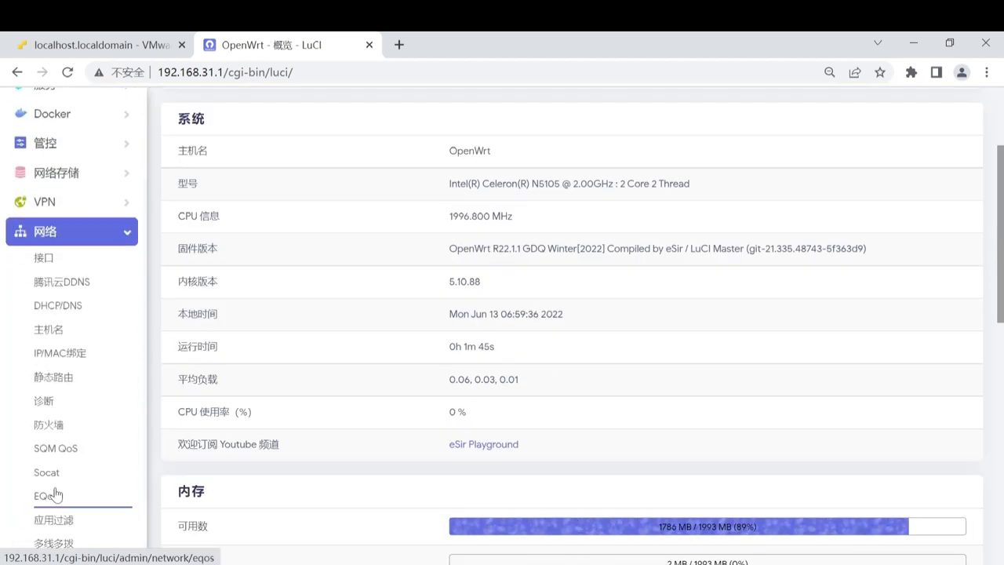
click(41, 260)
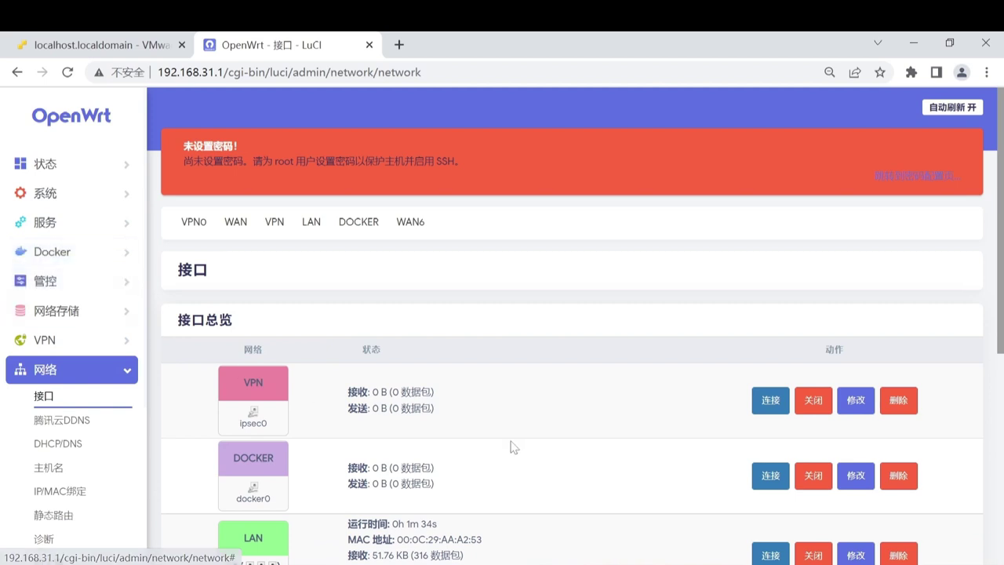
scroll(514, 355, down, 2)
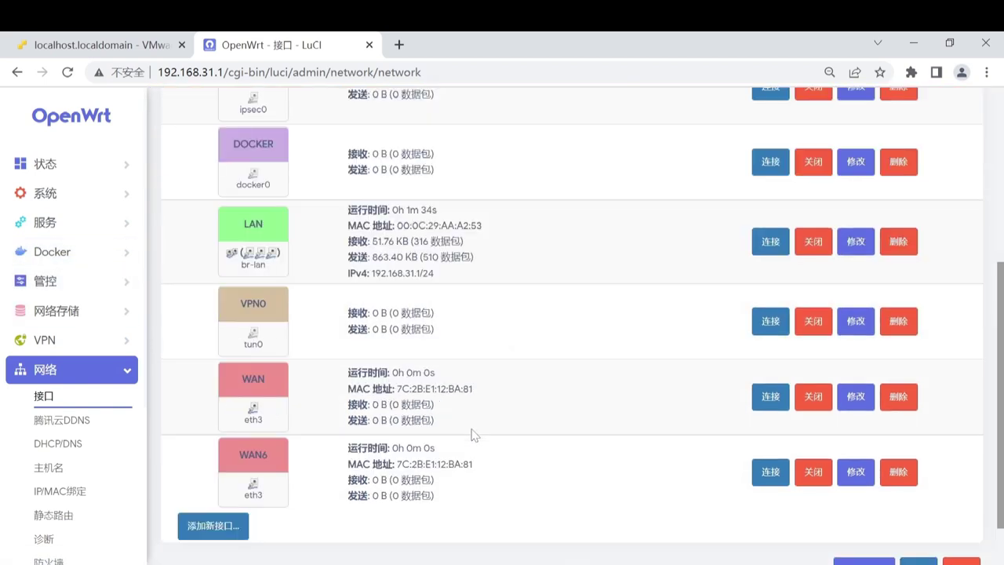
scroll(457, 450, down, 2)
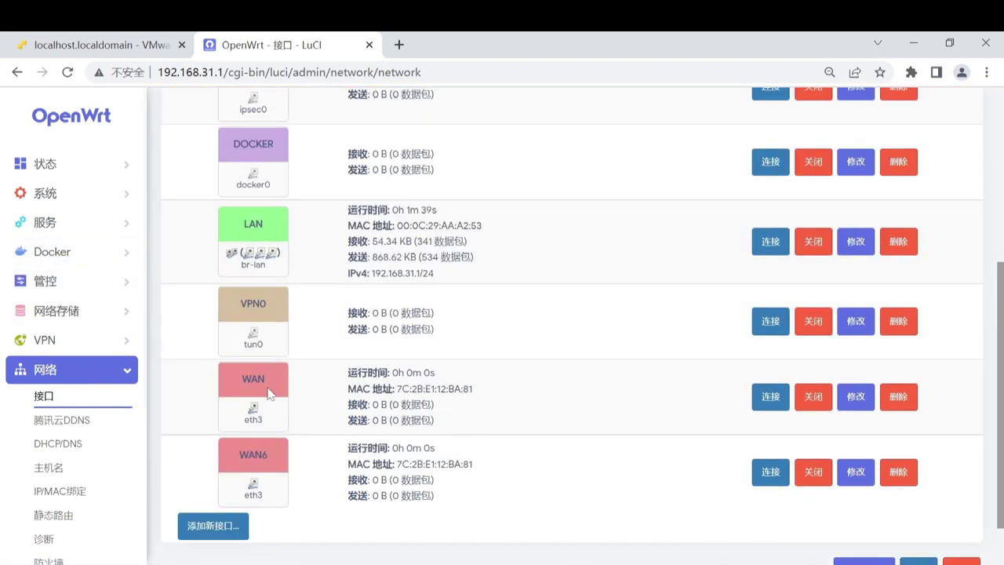
- Open the WAN interface for editing and check the adapter selected in its physical settings
click(855, 397)
scroll(668, 437, down, 1)
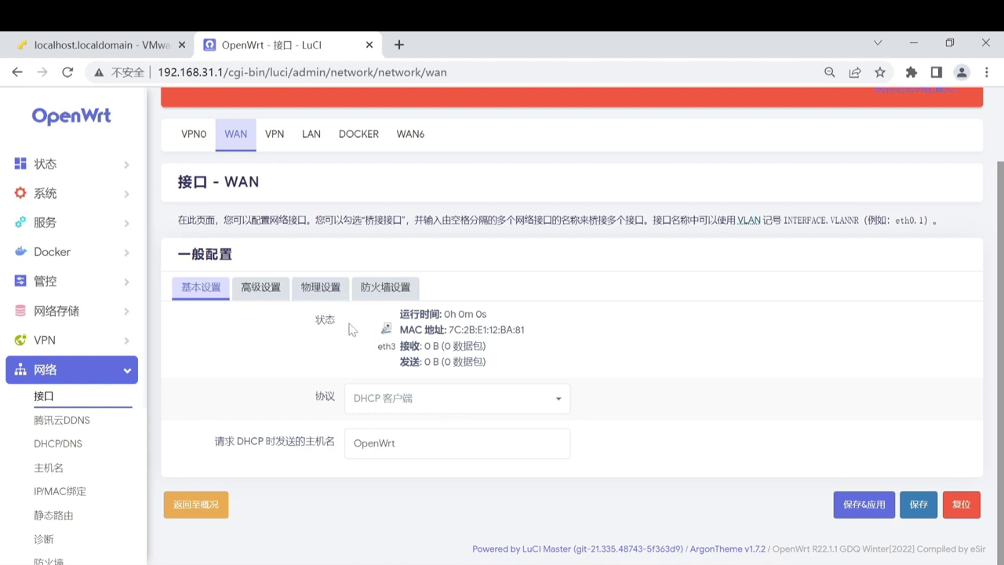
click(320, 287)
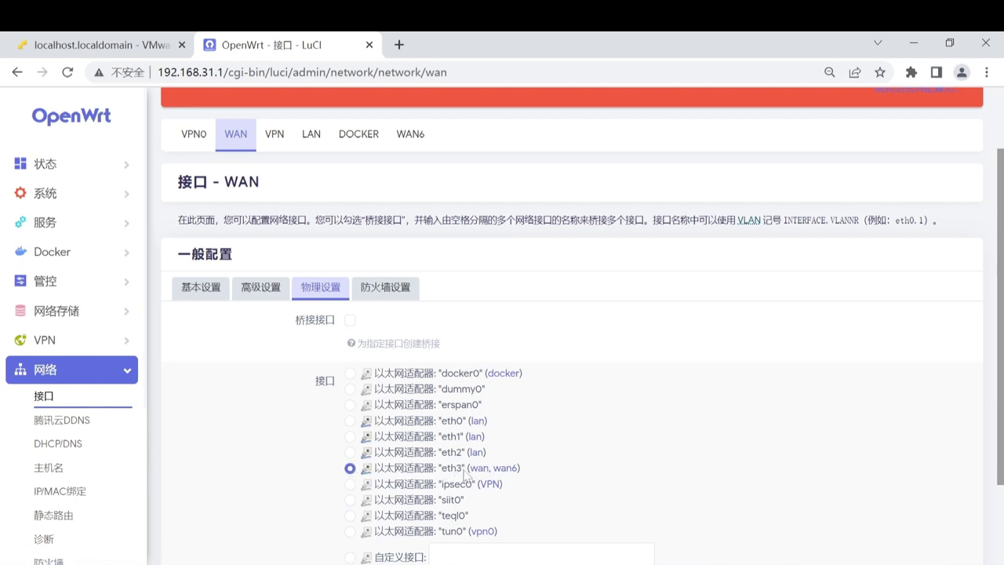
click(210, 287)
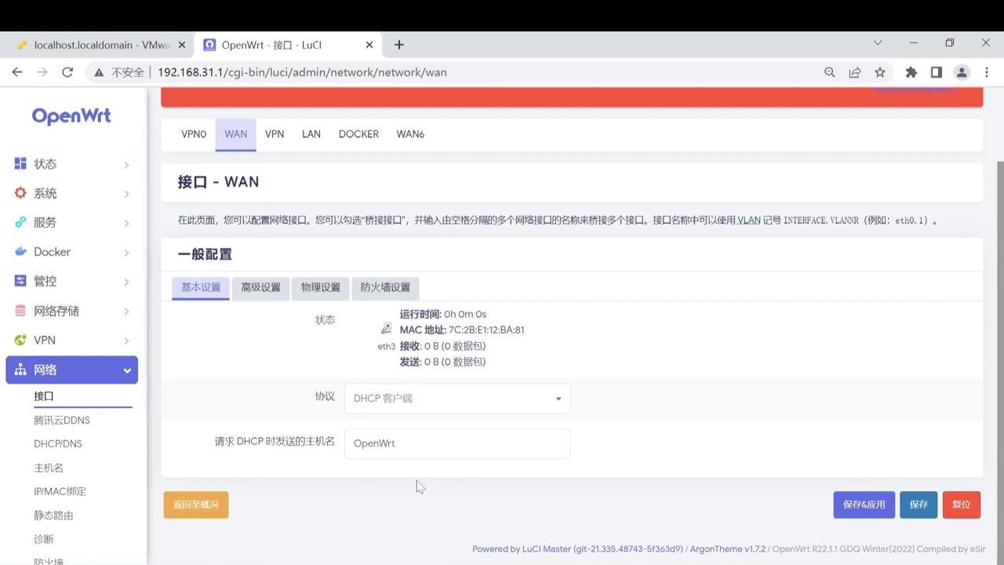
- Switch the WAN interface's protocol to PPPoE and go through its empty PAP/CHAP username and password fields
click(395, 402)
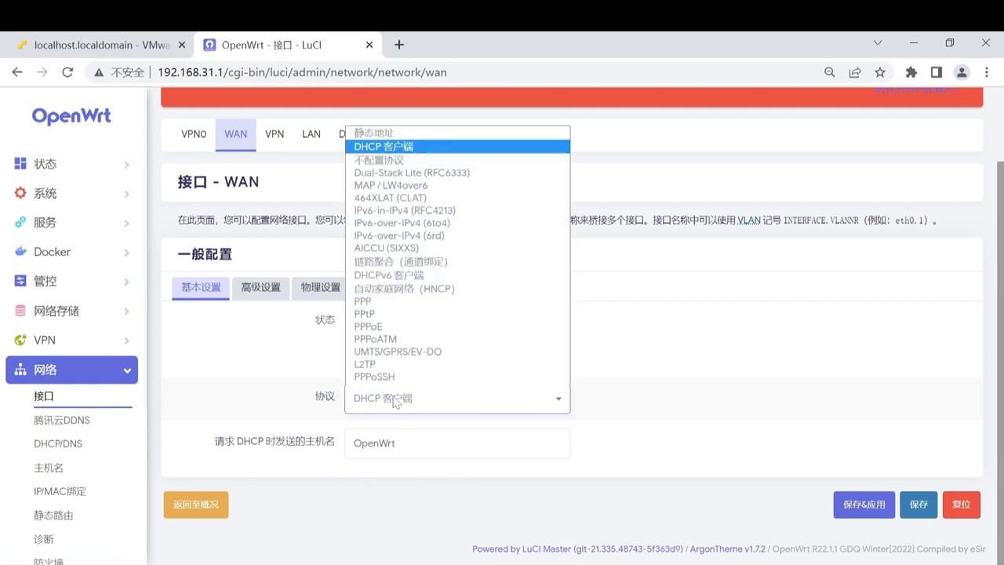
click(361, 327)
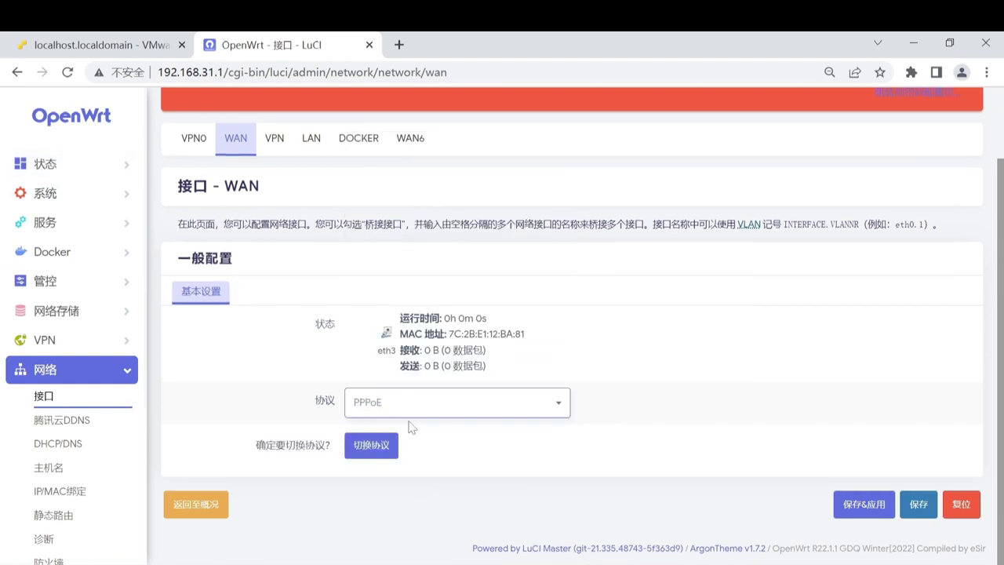
click(375, 447)
scroll(578, 413, down, 3)
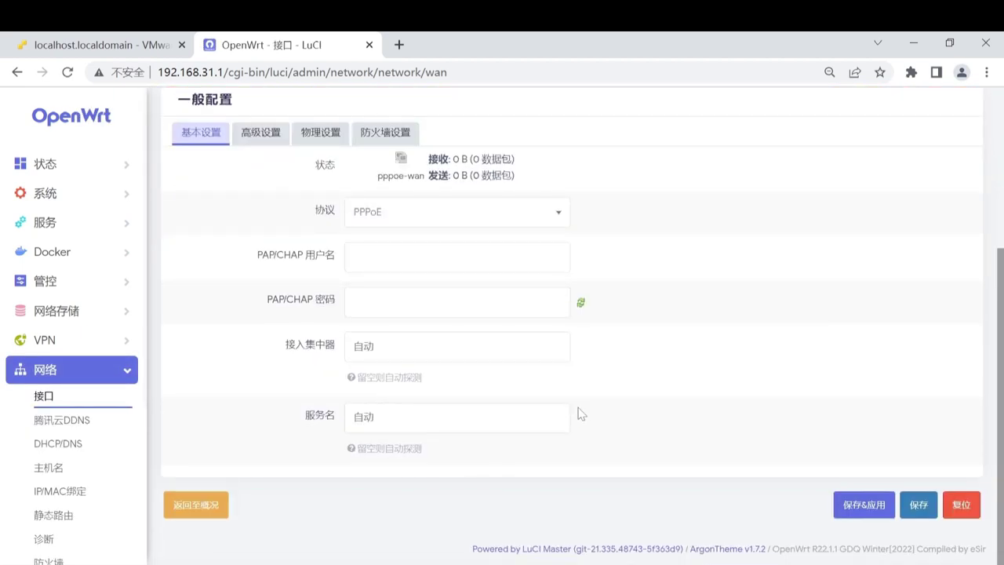
click(457, 256)
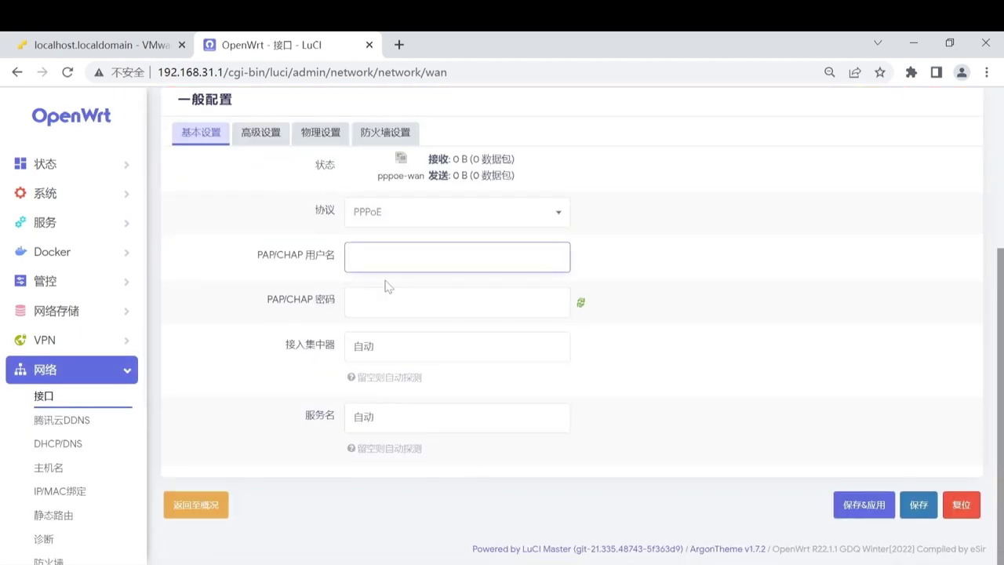
key(Tab)
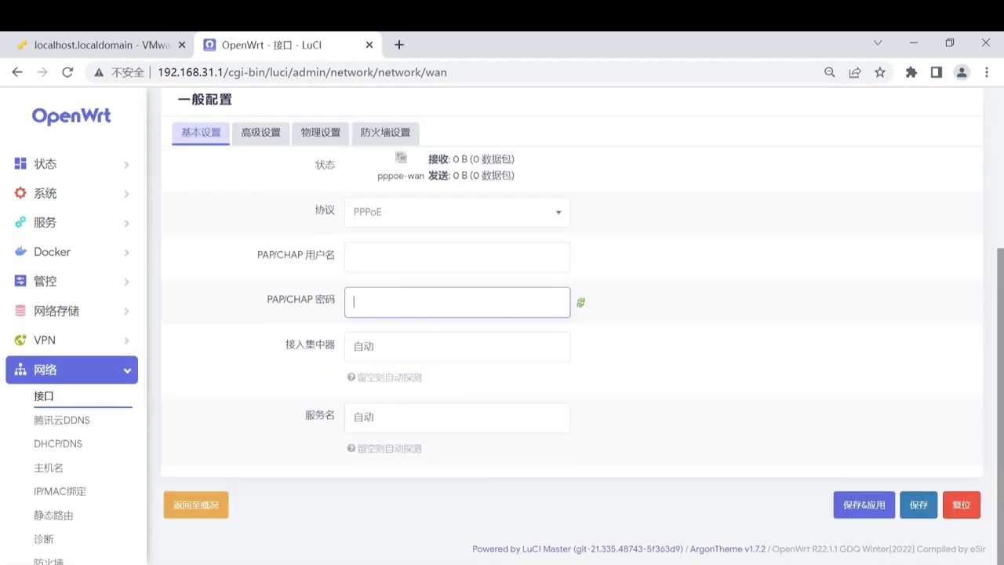
scroll(531, 486, up, 1)
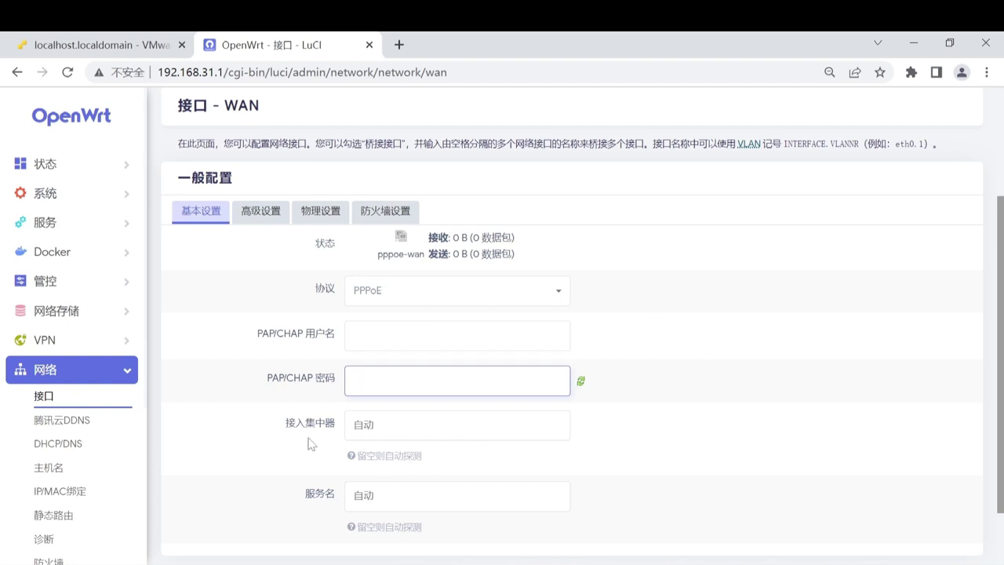
- Return to the network interface overview and open the LAN interface for editing
click(93, 368)
click(67, 374)
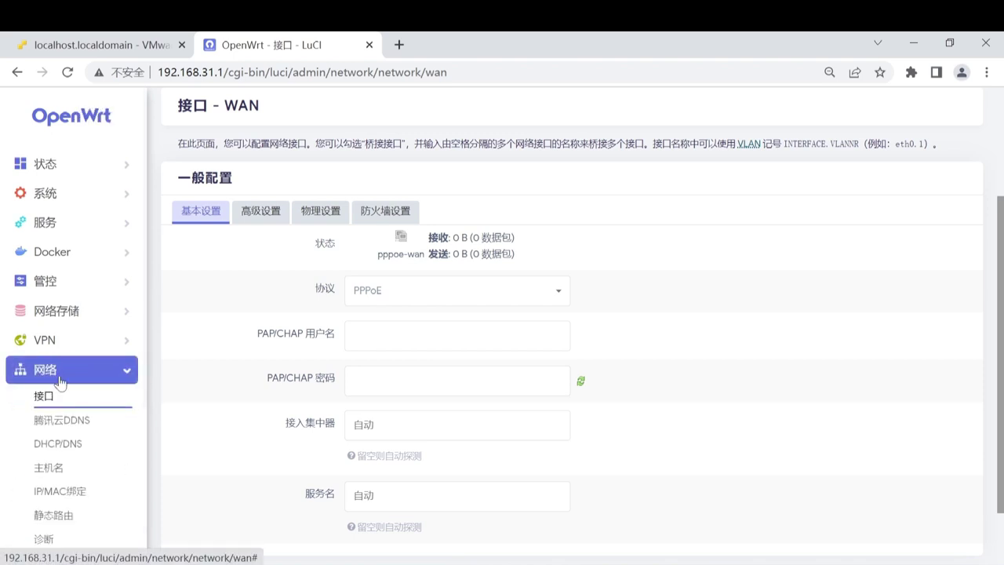
click(61, 396)
scroll(333, 347, down, 2)
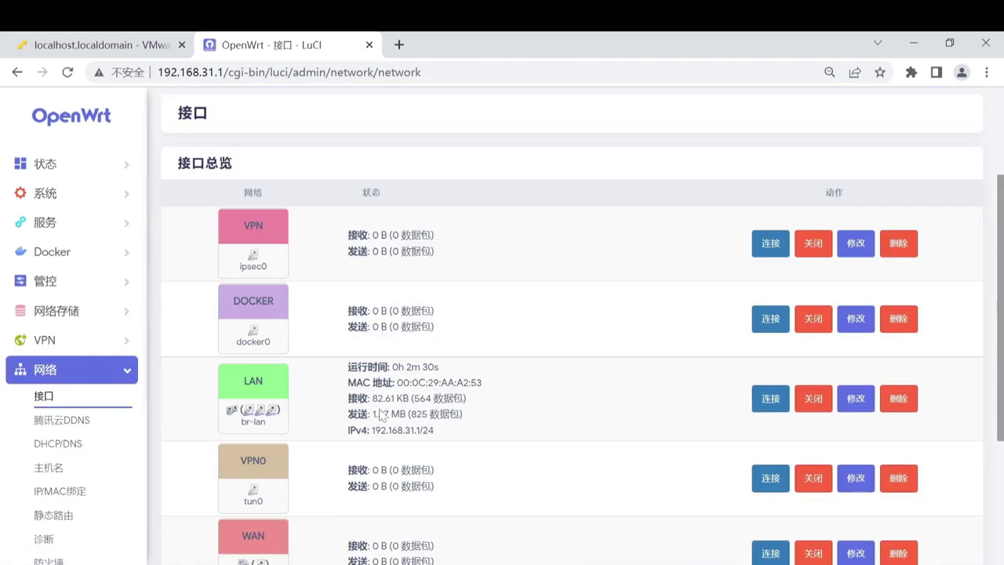
click(854, 399)
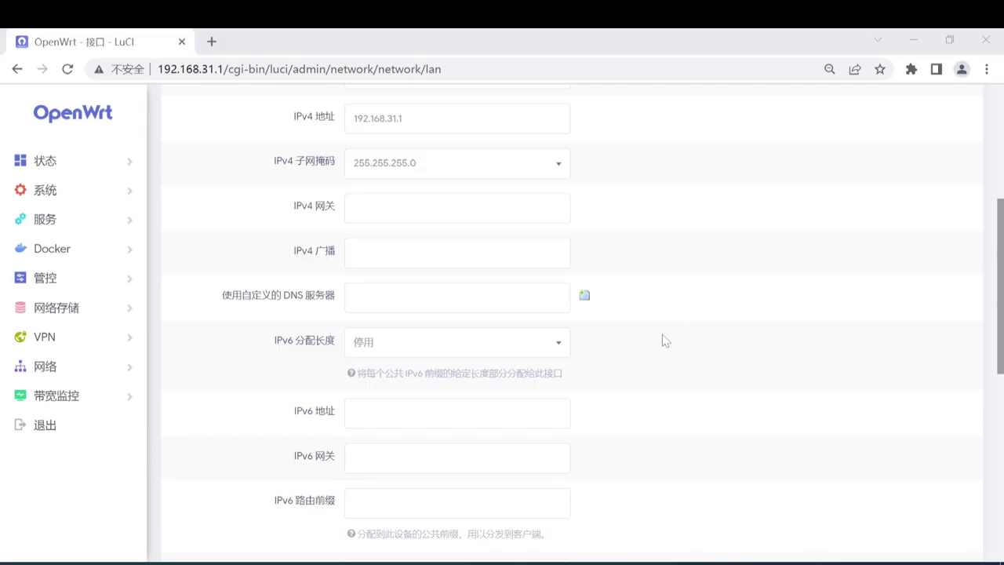
- Add 114.114.114.114 and 8.8.8.8 as the LAN interface's custom DNS servers, and save and apply the settings
click(452, 297)
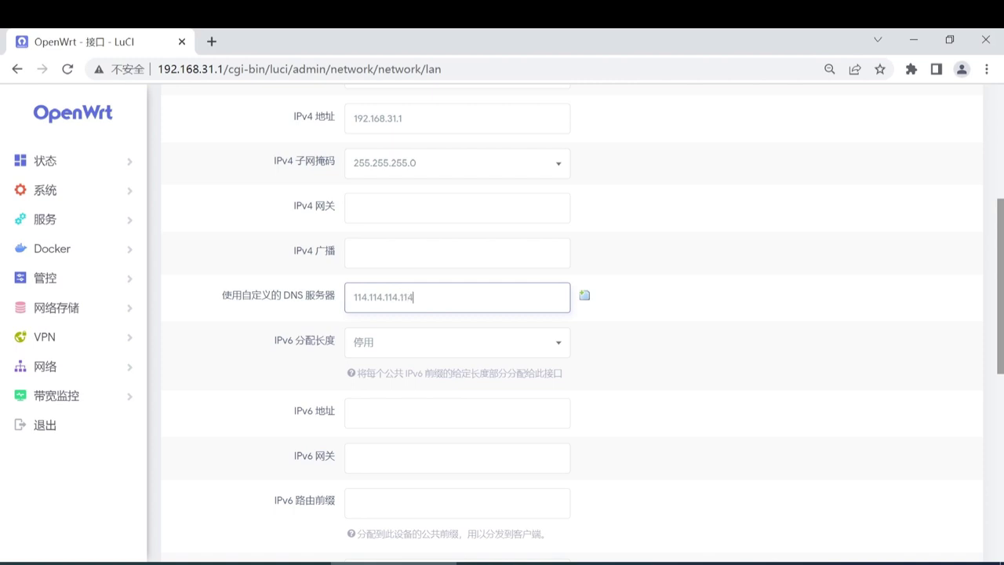
click(584, 295)
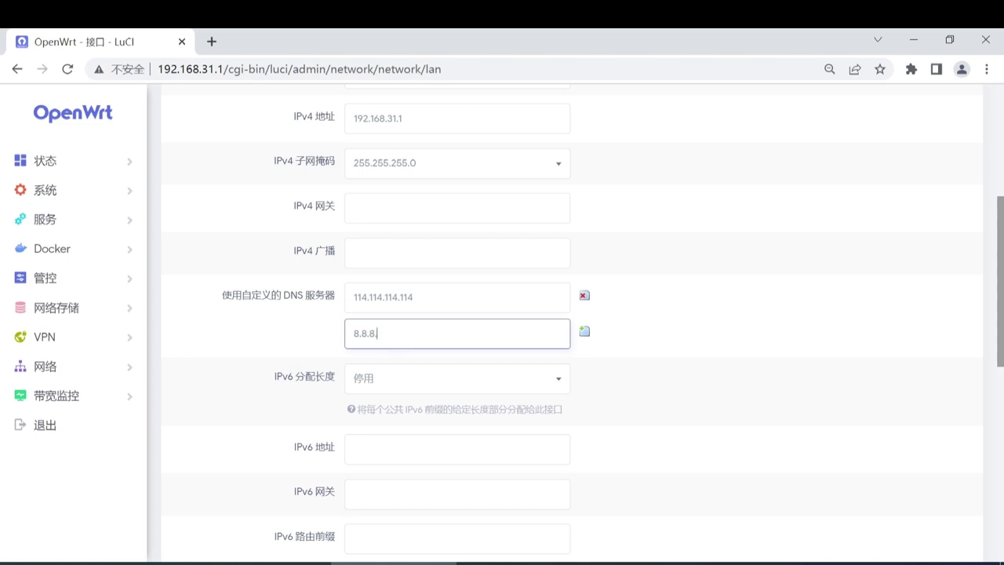
click(676, 354)
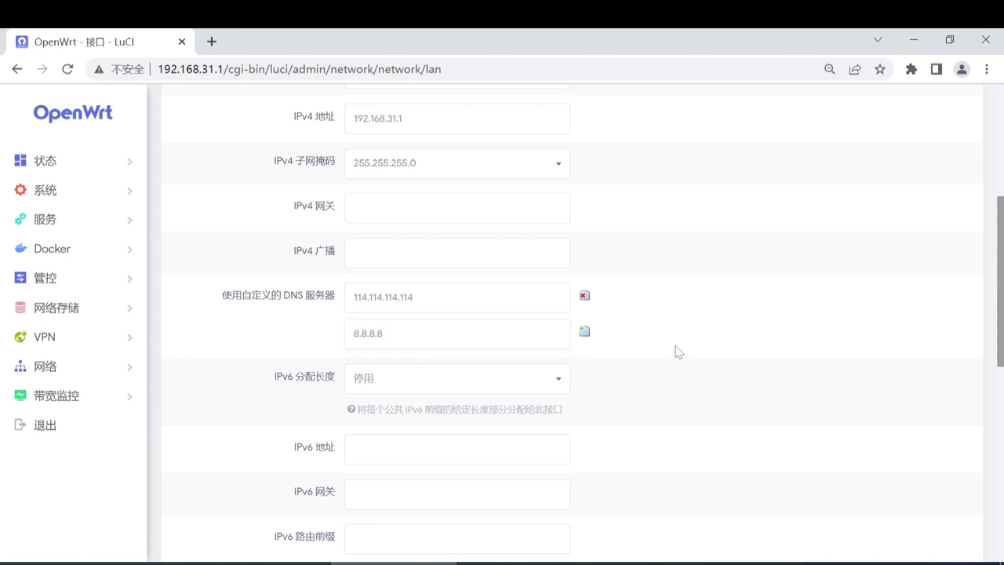
scroll(673, 352, down, 6)
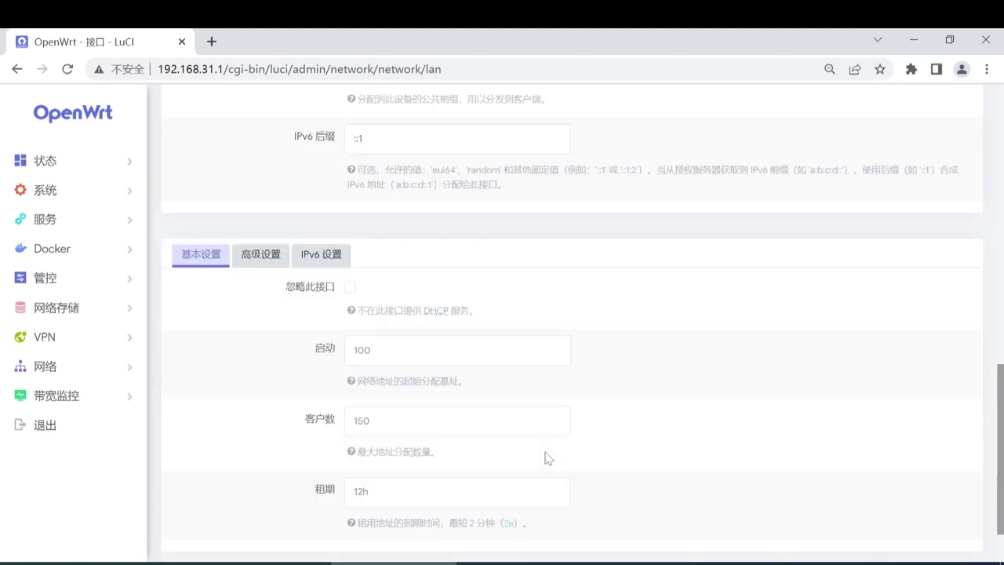
scroll(629, 366, down, 1)
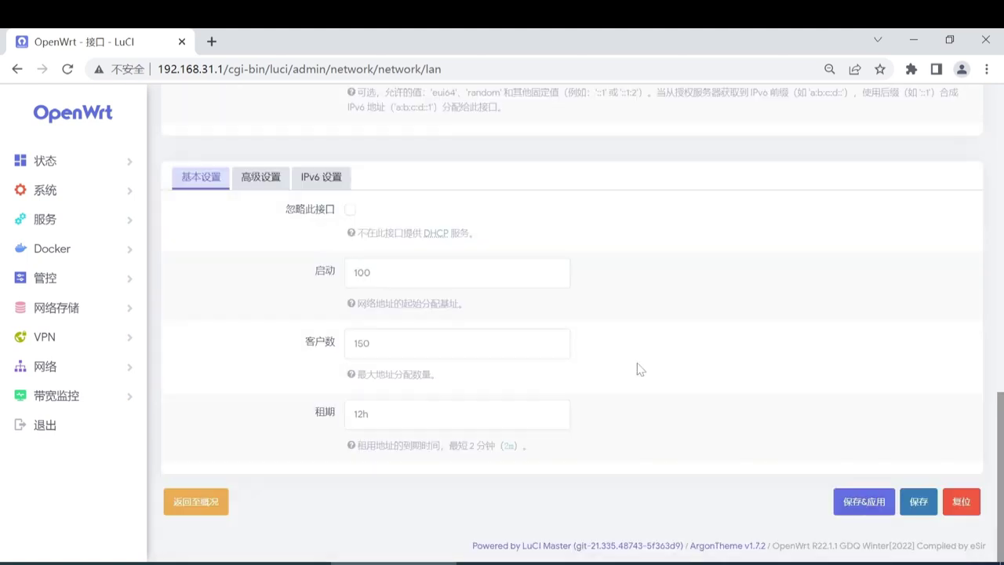
click(845, 508)
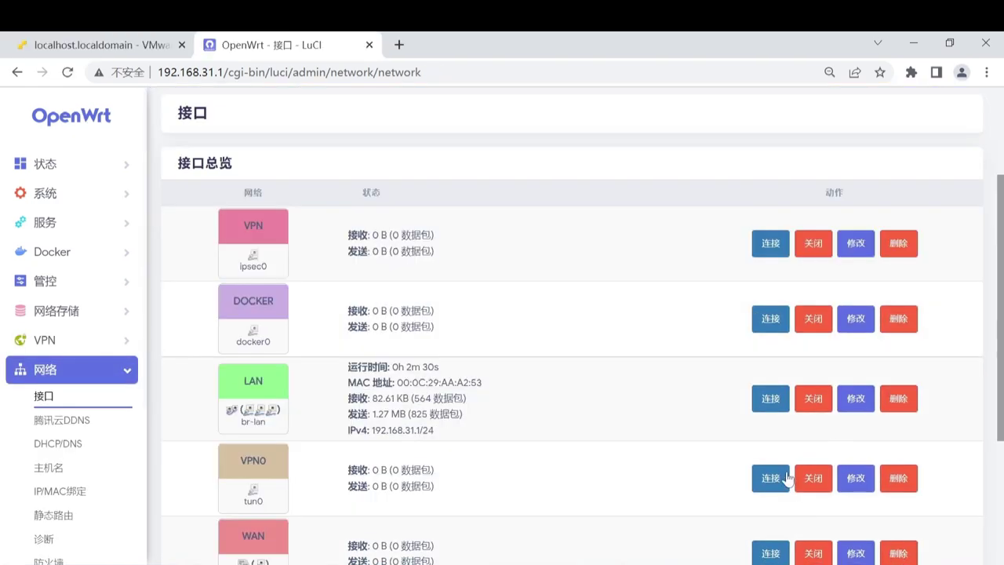
- Check the bridged adapters in the LAN interface's physical settings, and return to the OpenWrt status overview
click(849, 404)
scroll(695, 441, down, 2)
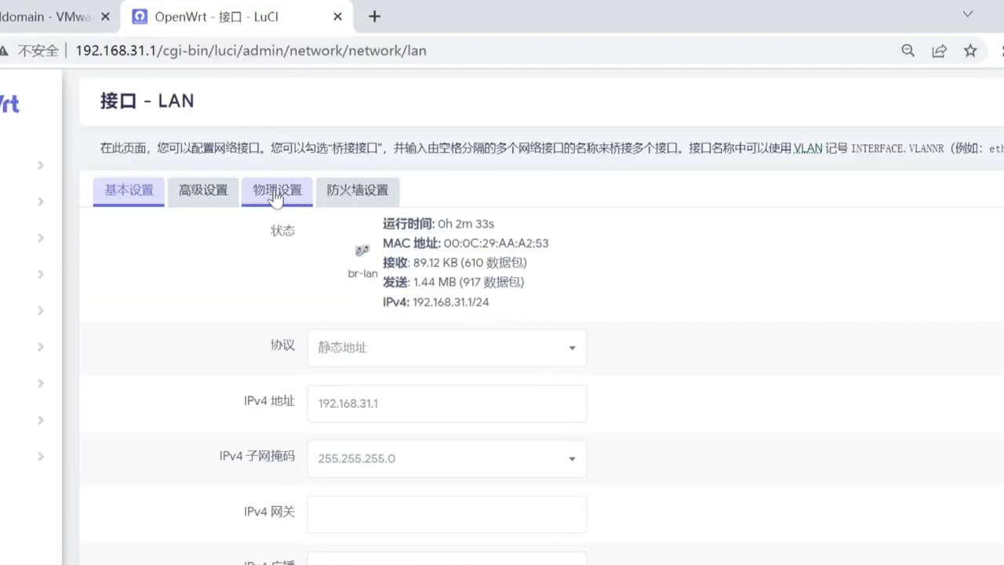
click(323, 195)
scroll(650, 388, down, 1)
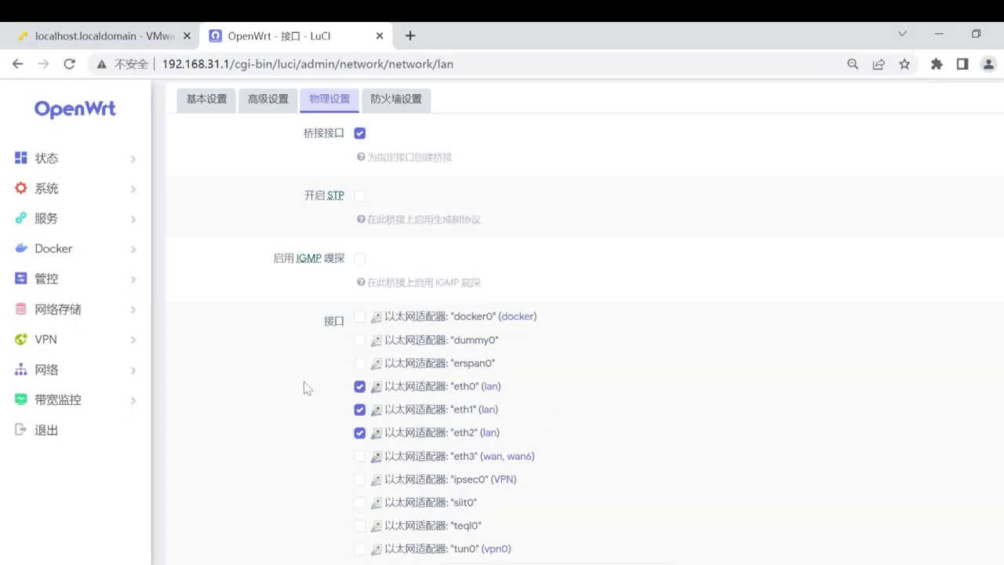
click(47, 158)
click(88, 186)
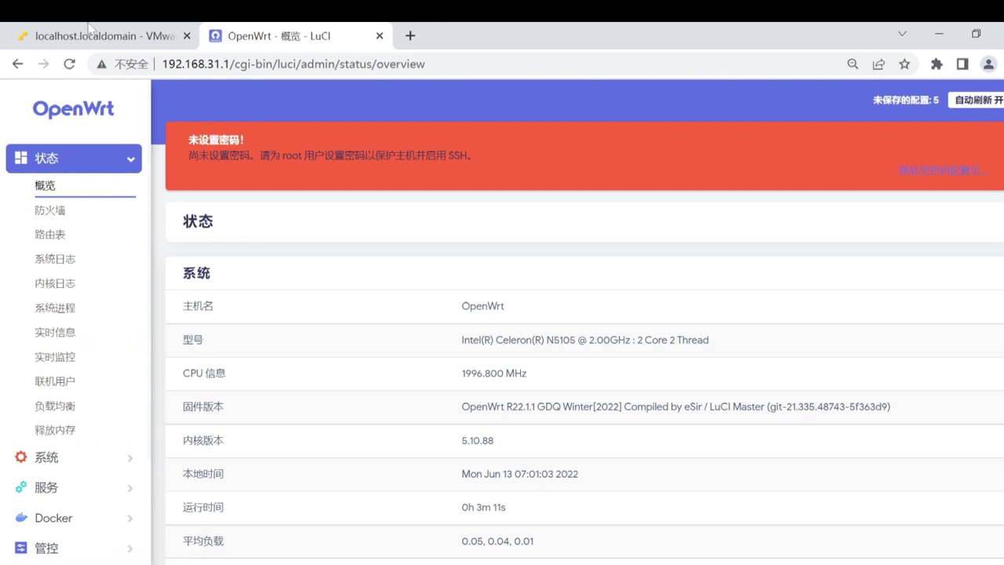
- In the ESXi host's management settings, enable autostart with start and stop delays of 8 seconds each, and save
click(92, 31)
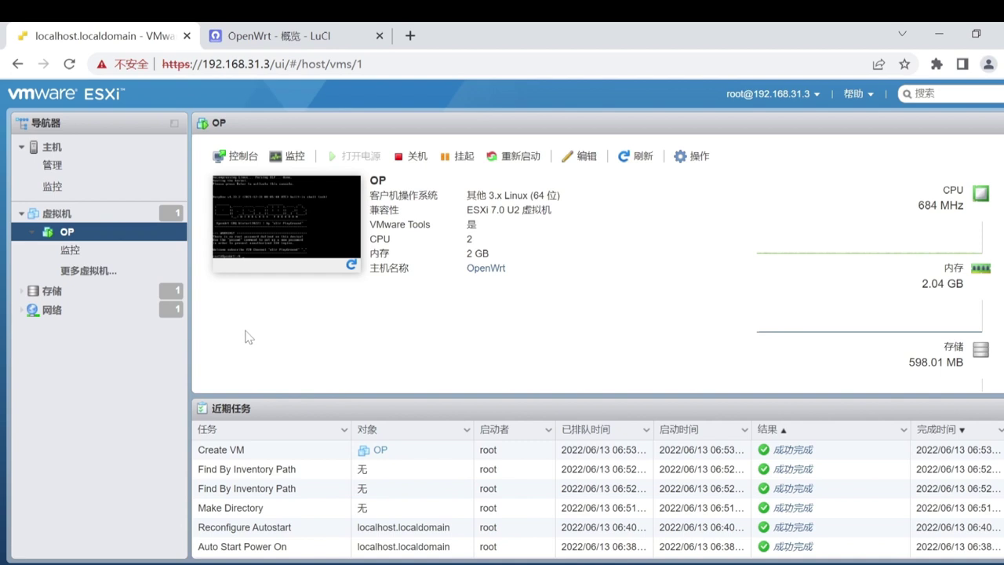
click(55, 166)
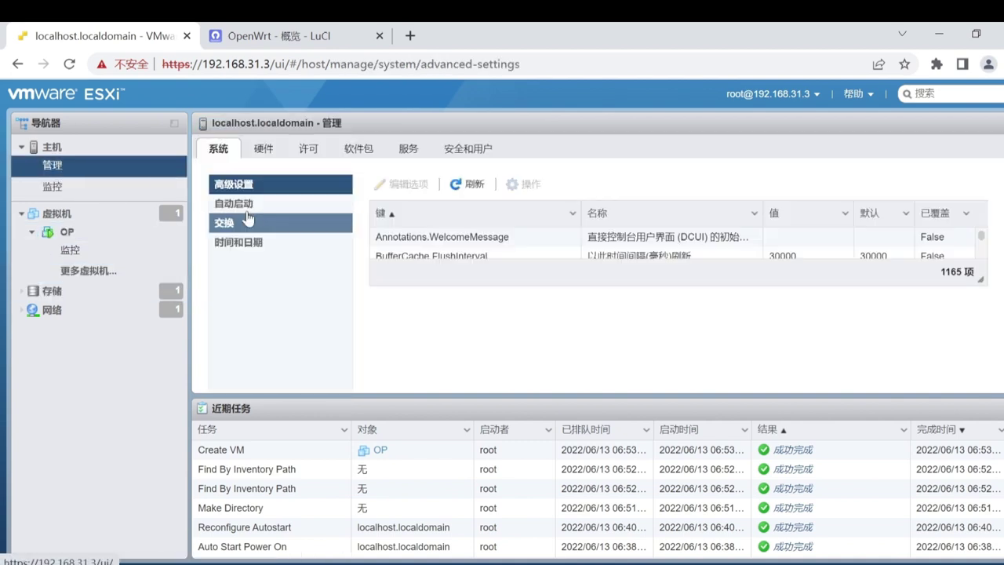
click(239, 205)
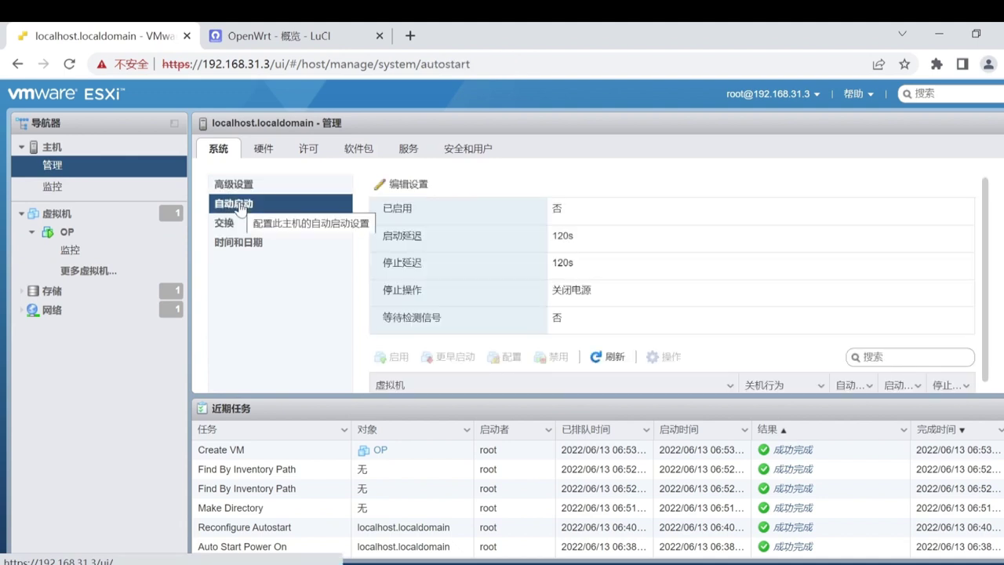
click(410, 185)
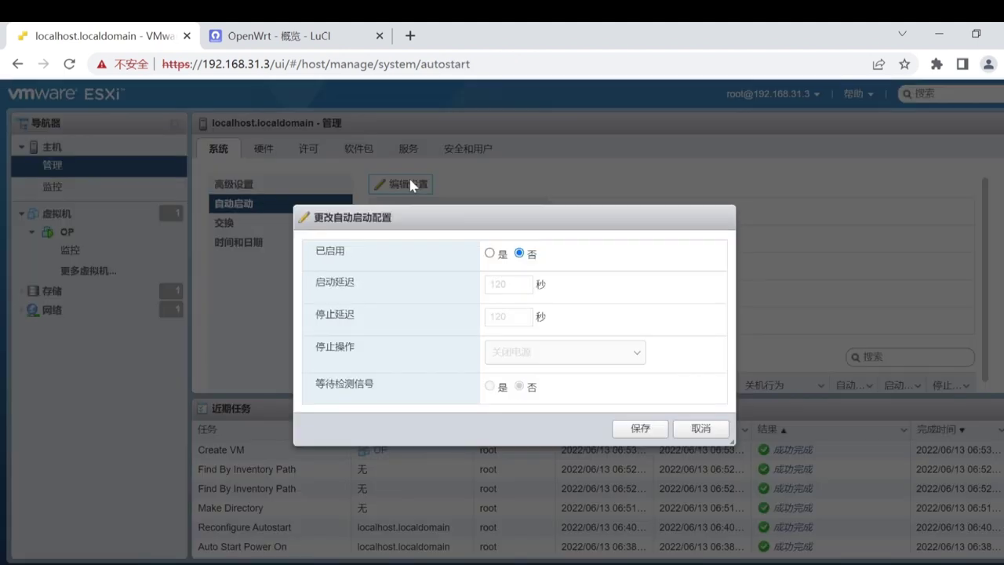
click(489, 254)
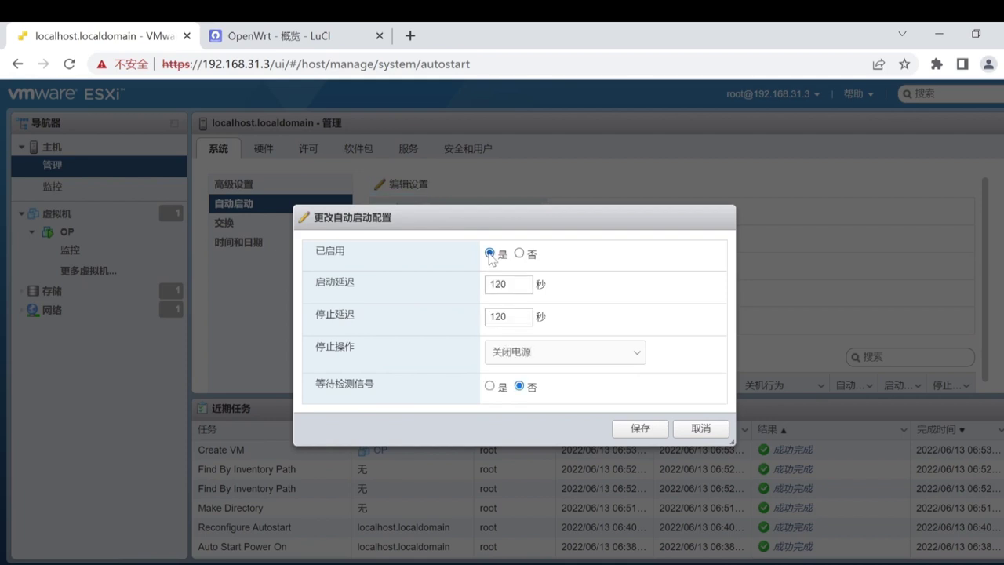
drag(522, 283, 478, 287)
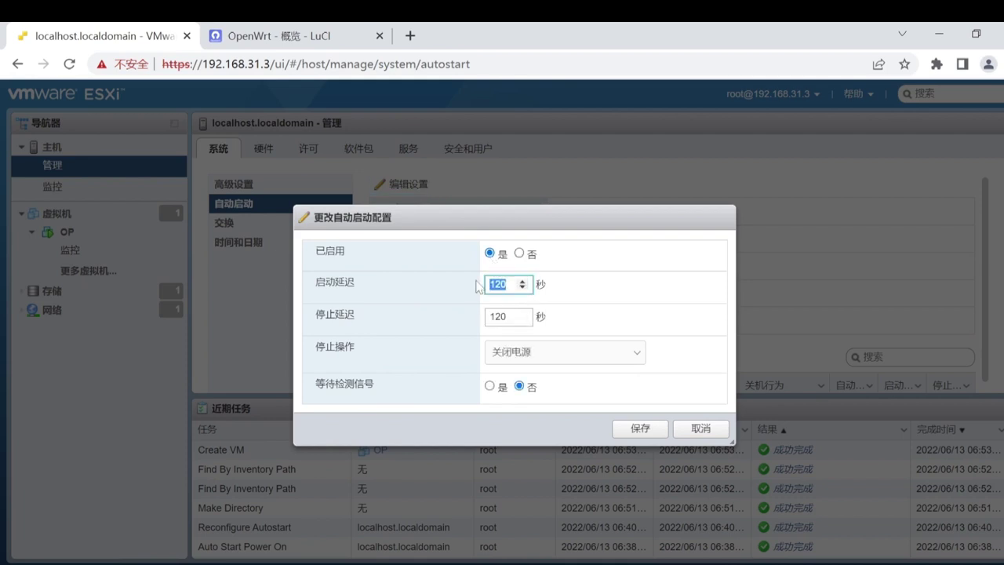
text(8)
key(Tab)
text(8)
click(601, 307)
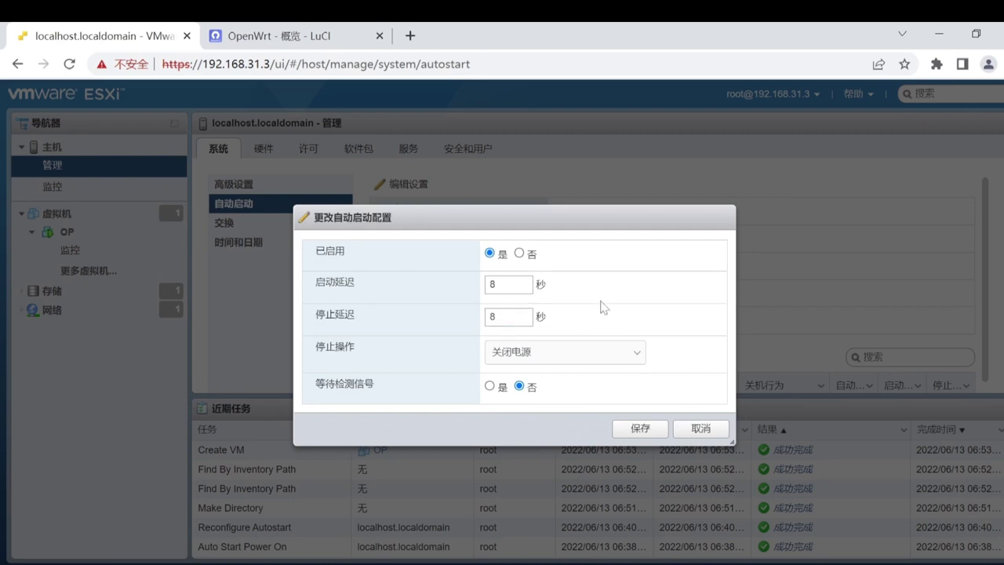
click(637, 430)
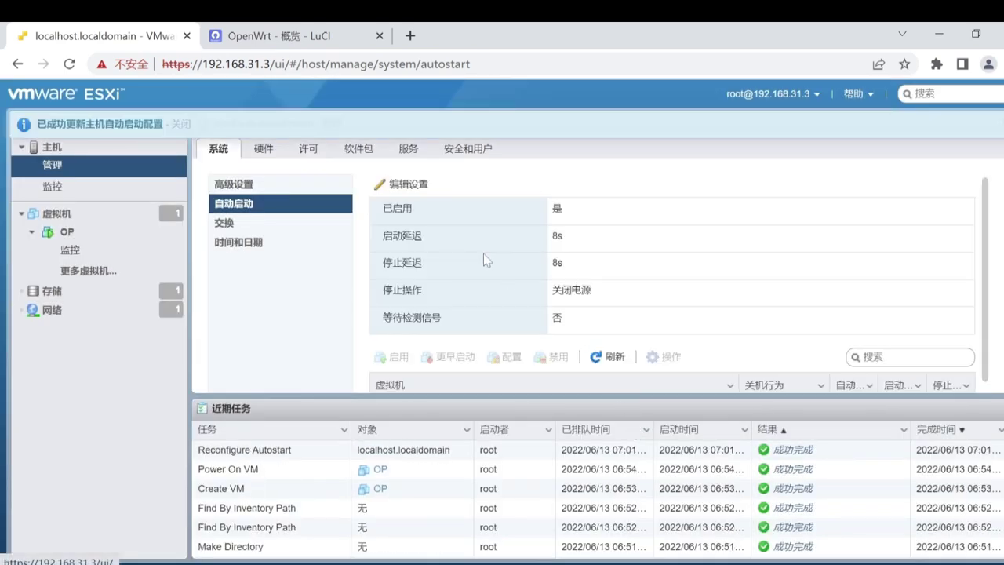
- Enable autostart for the OP virtual machine in the host's autostart list
scroll(477, 251, down, 1)
click(394, 375)
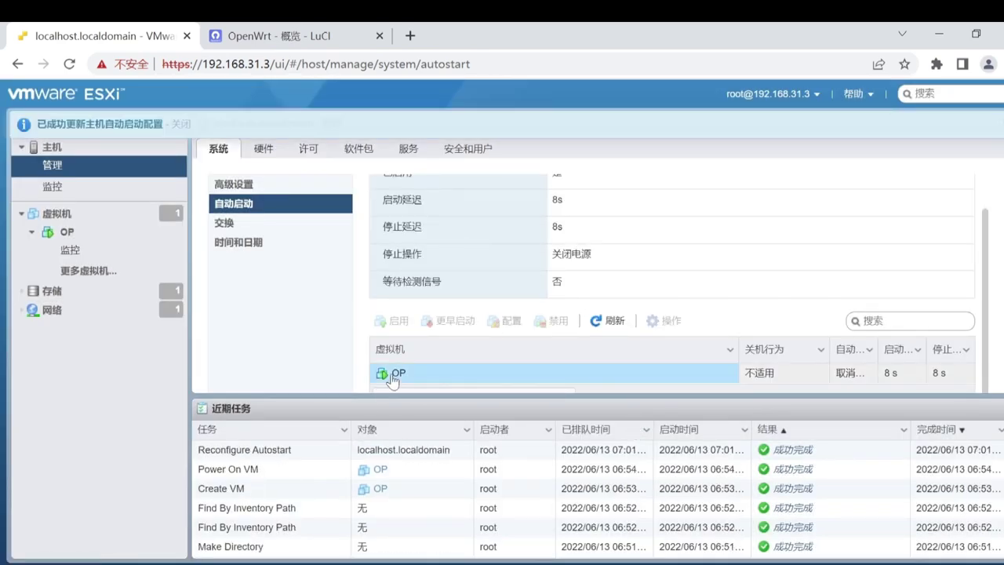
click(395, 321)
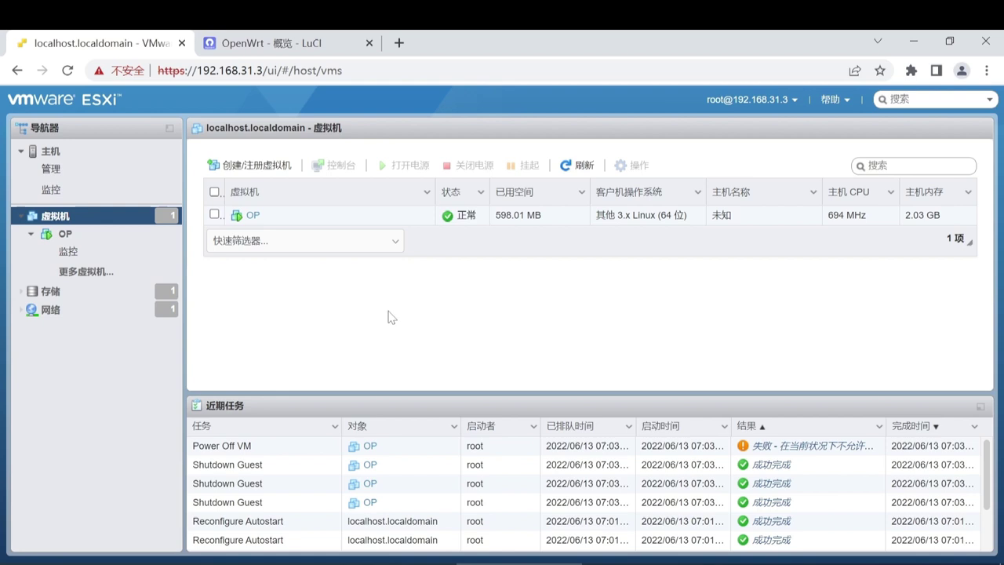
- Shut down the OP virtual machine and open its hardware settings for editing
click(286, 218)
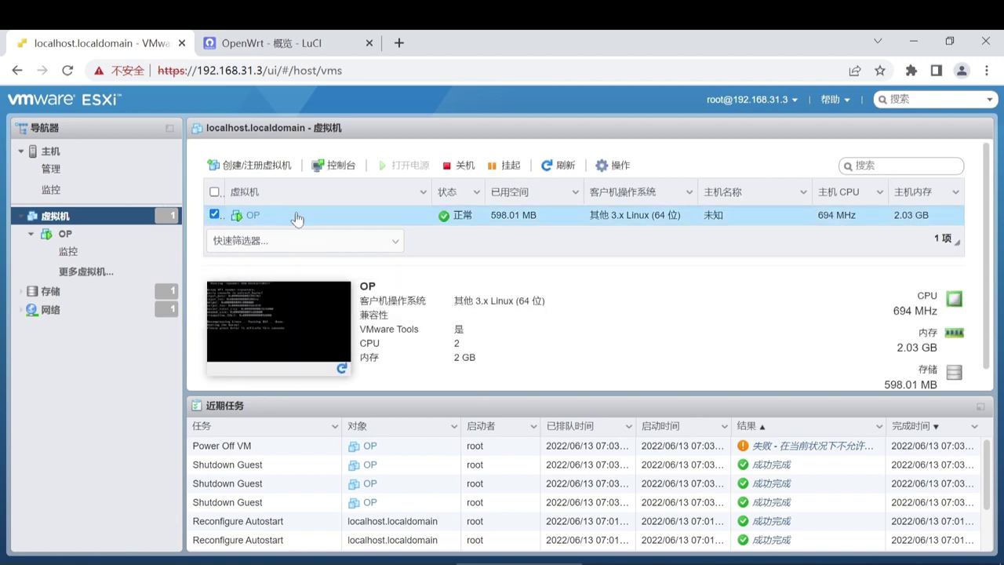
click(459, 168)
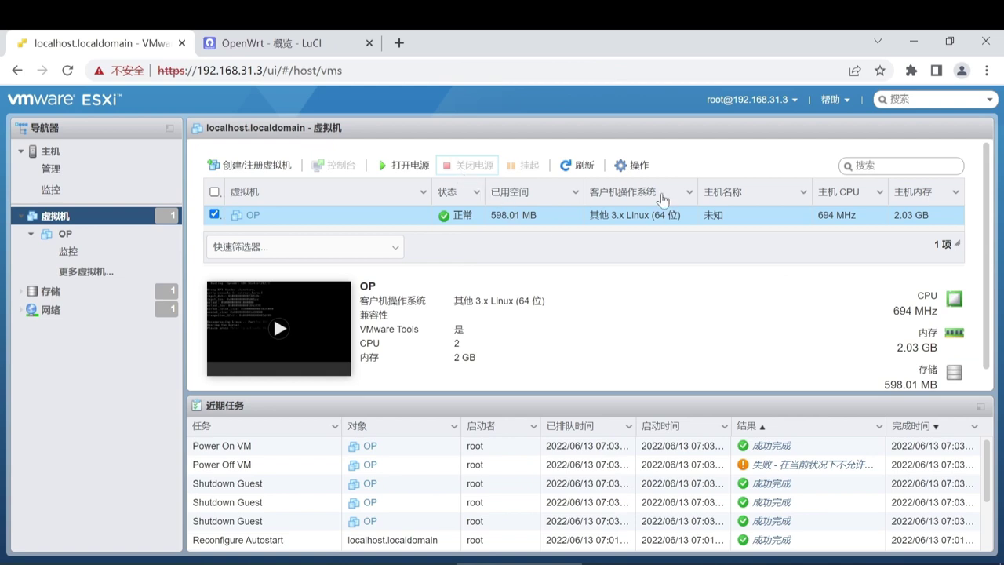
click(635, 165)
mouse_move(637, 172)
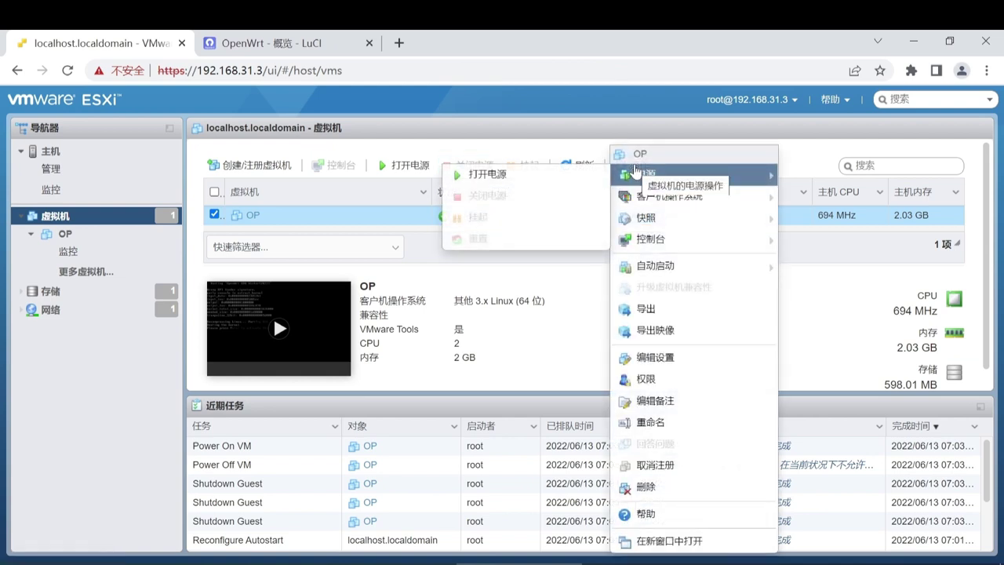
click(655, 358)
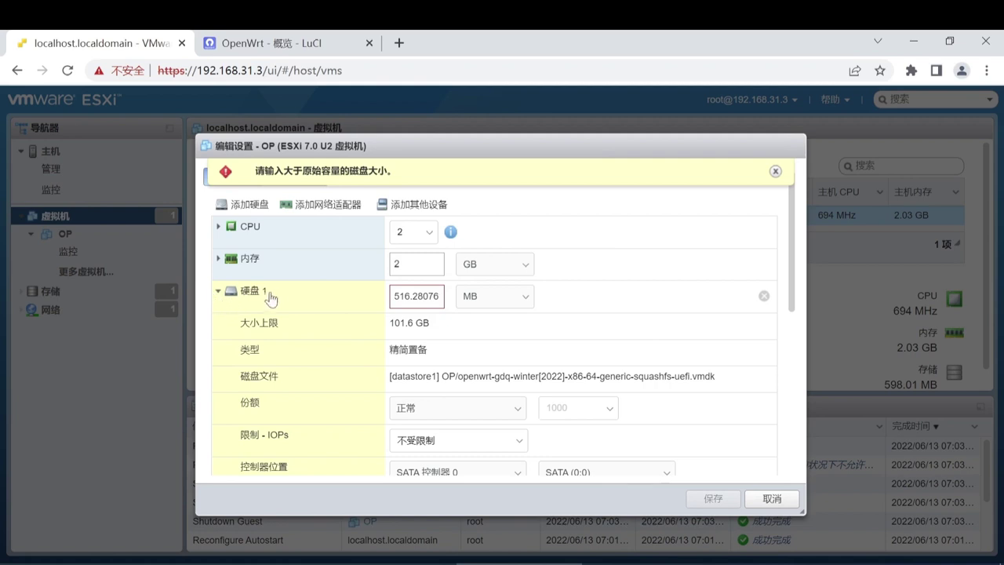
- Set the size of the OP virtual machine's hard disk 1 to 10 GB and save the configuration
click(218, 292)
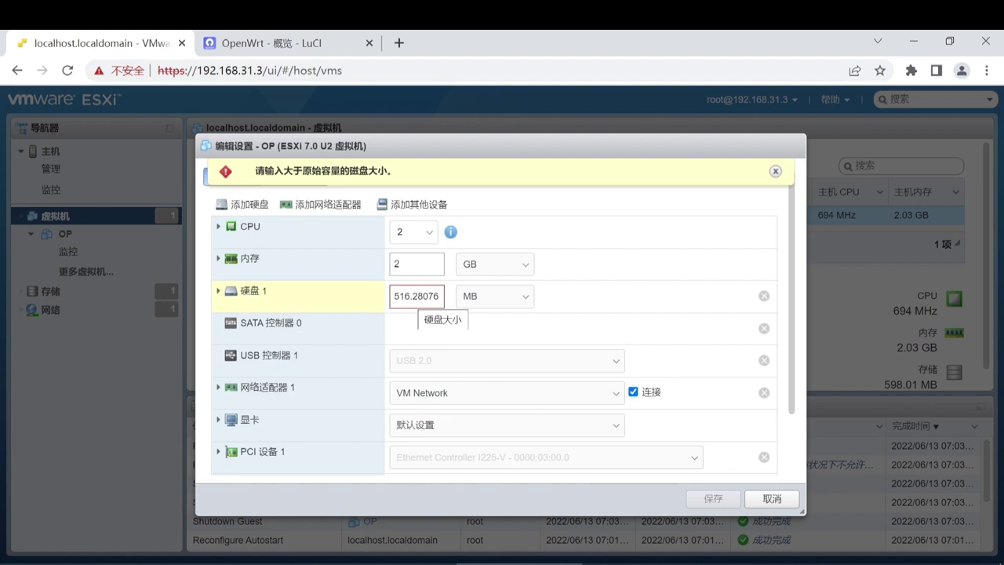
click(522, 298)
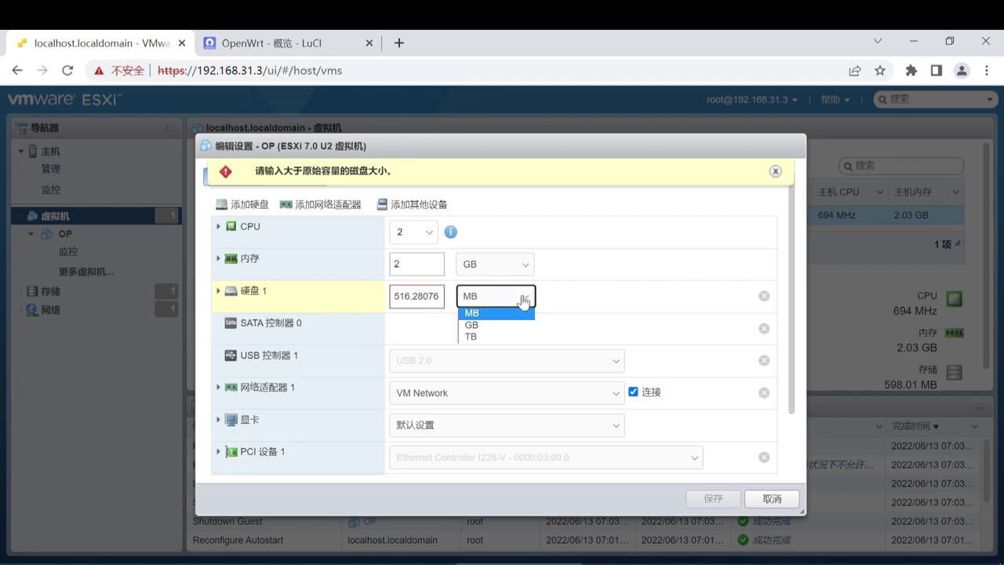
click(486, 325)
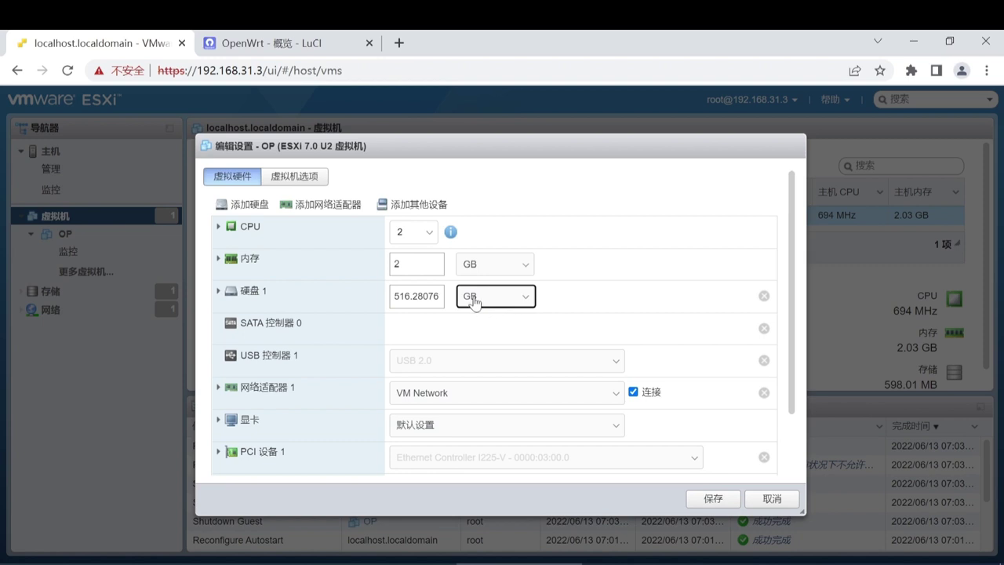
click(219, 293)
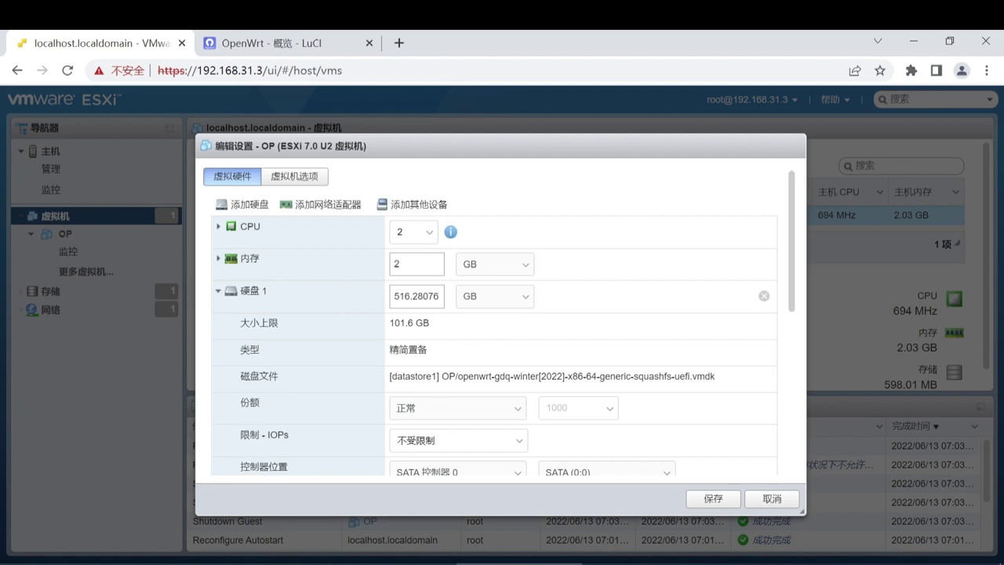
drag(441, 297, 392, 296)
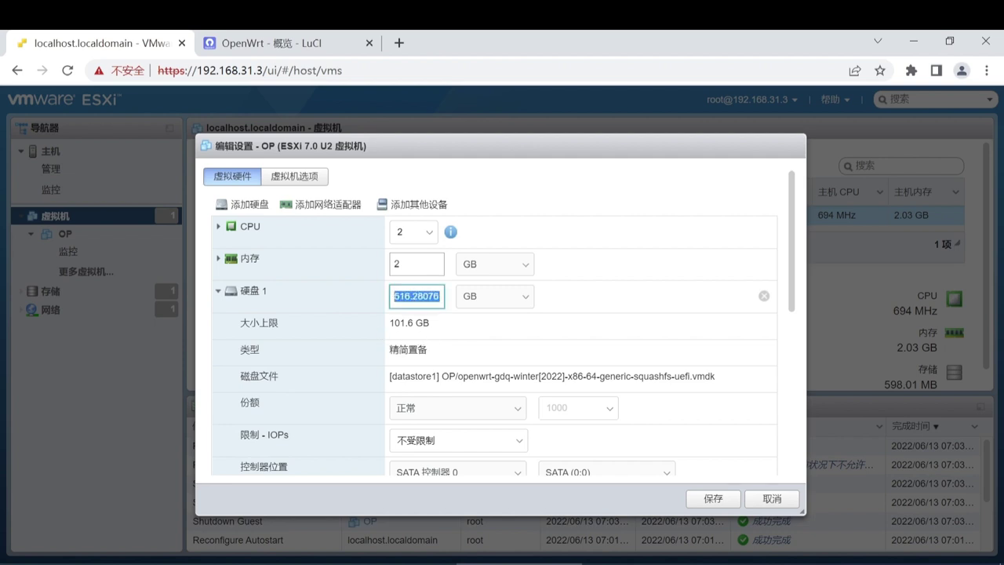
key(End)
key(shift+Home)
key(BackSpace)
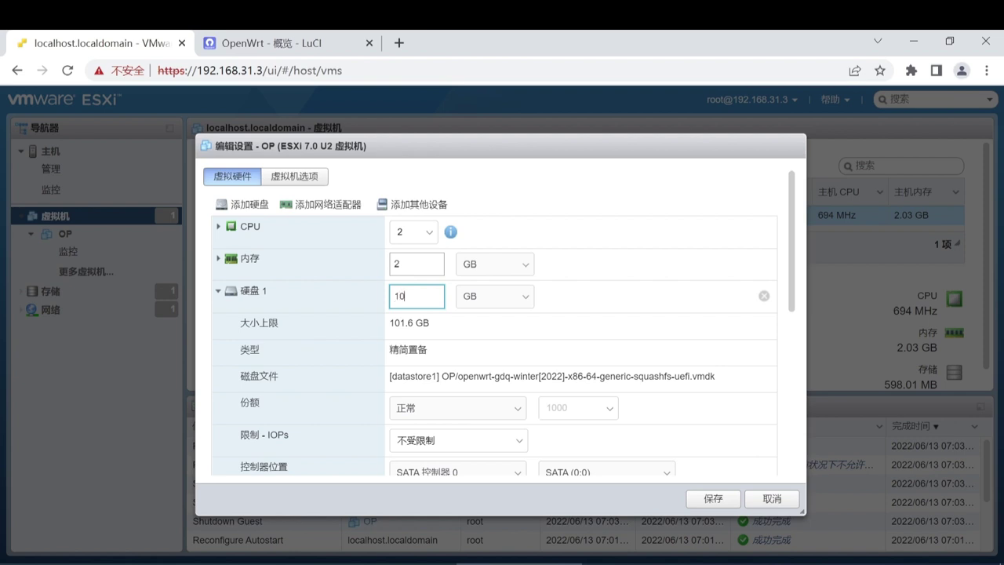
click(536, 324)
click(218, 291)
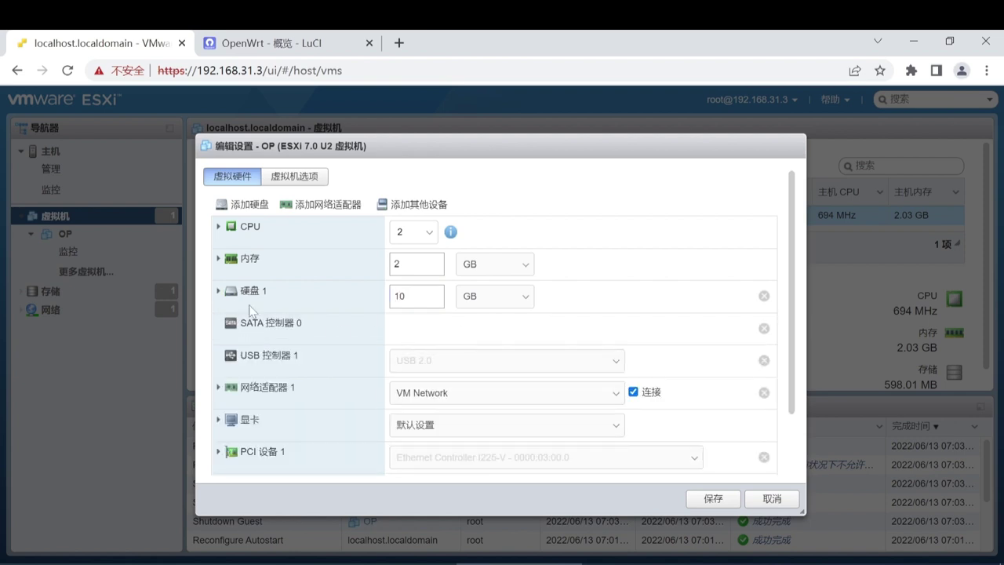
click(711, 500)
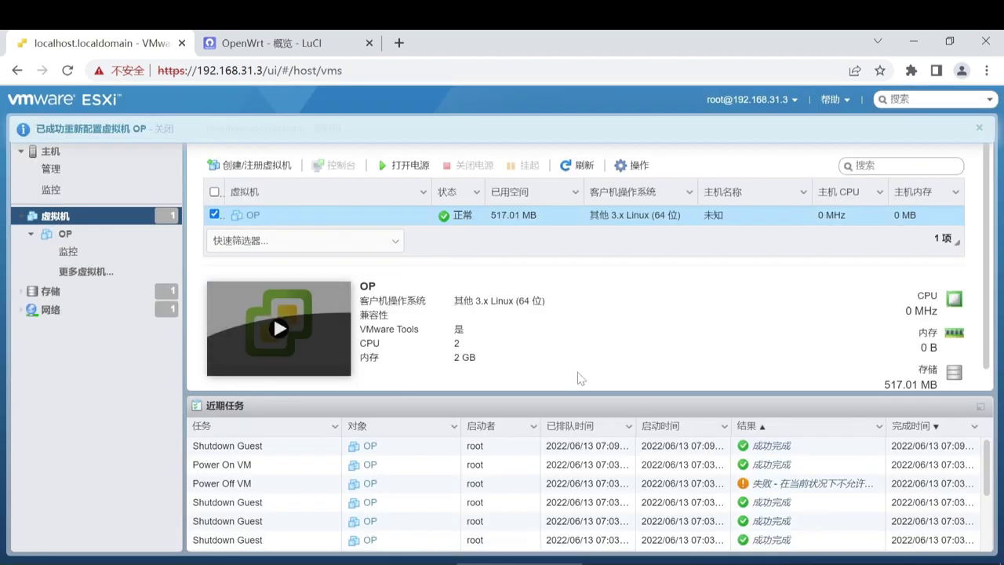
- Power the OP virtual machine back on from the virtual machine list
click(401, 168)
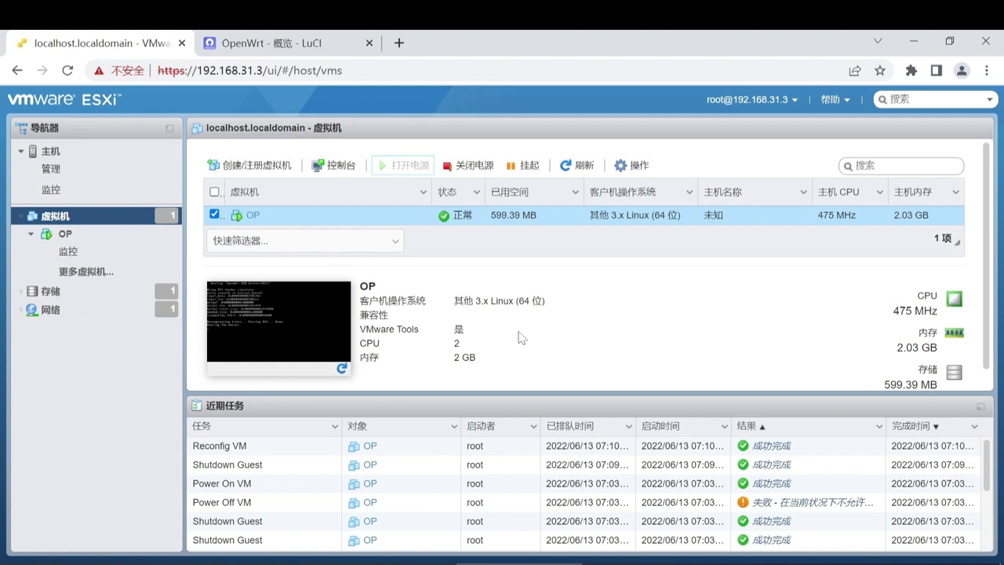
scroll(518, 337, down, 1)
scroll(429, 325, up, 1)
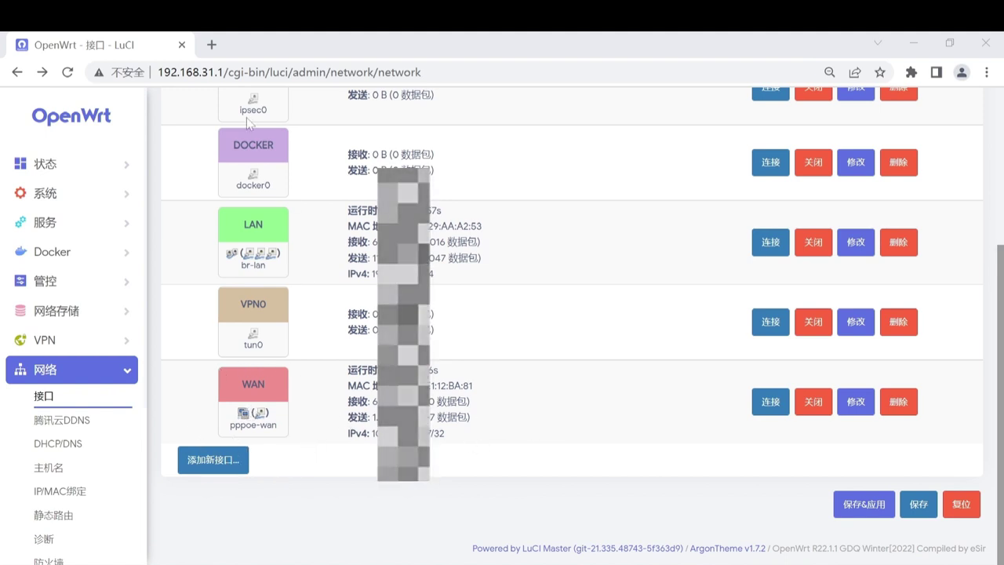
- Test internet access by loading baidu.com in a new browser tab, and close that tab
click(211, 45)
text(b)
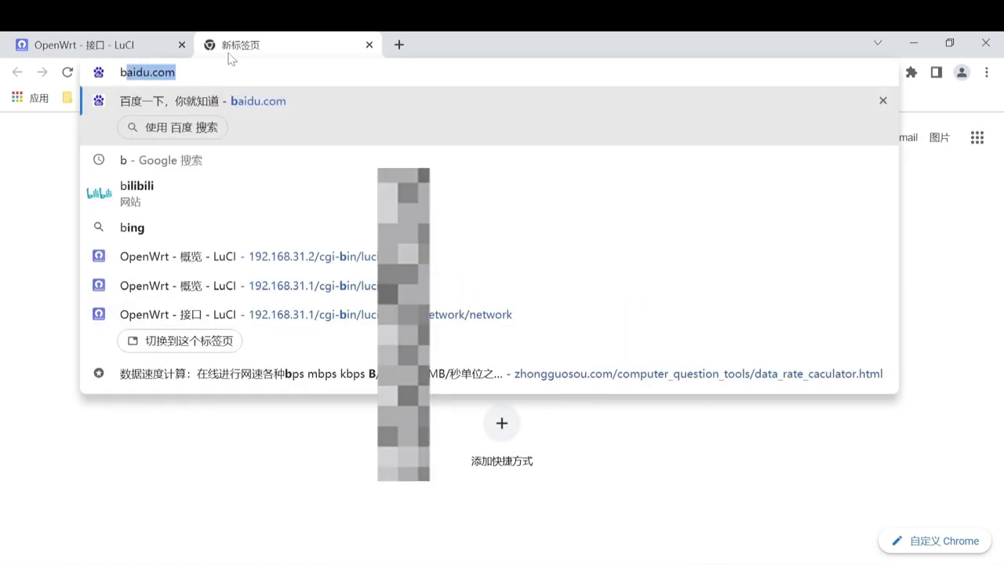
key(Return)
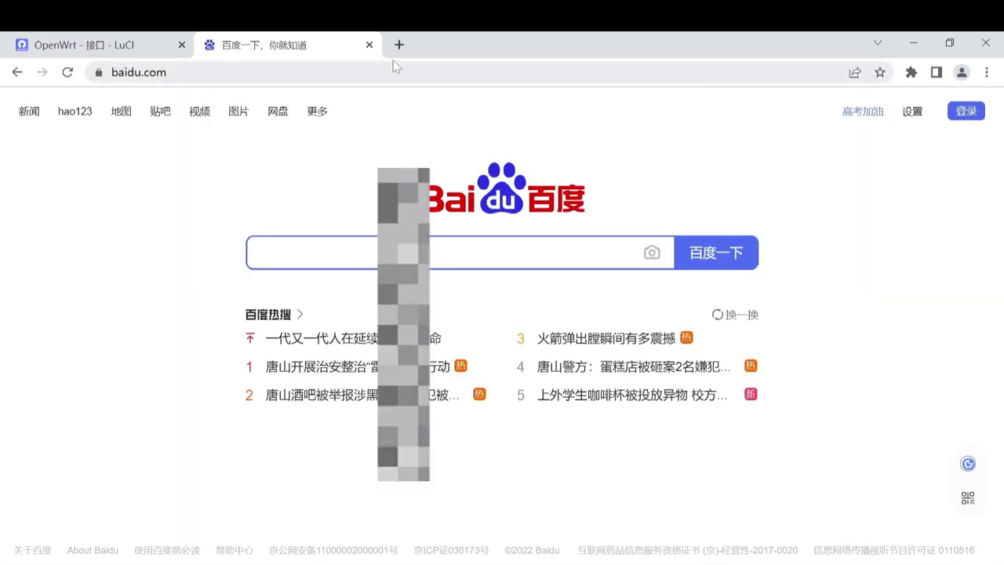
click(369, 45)
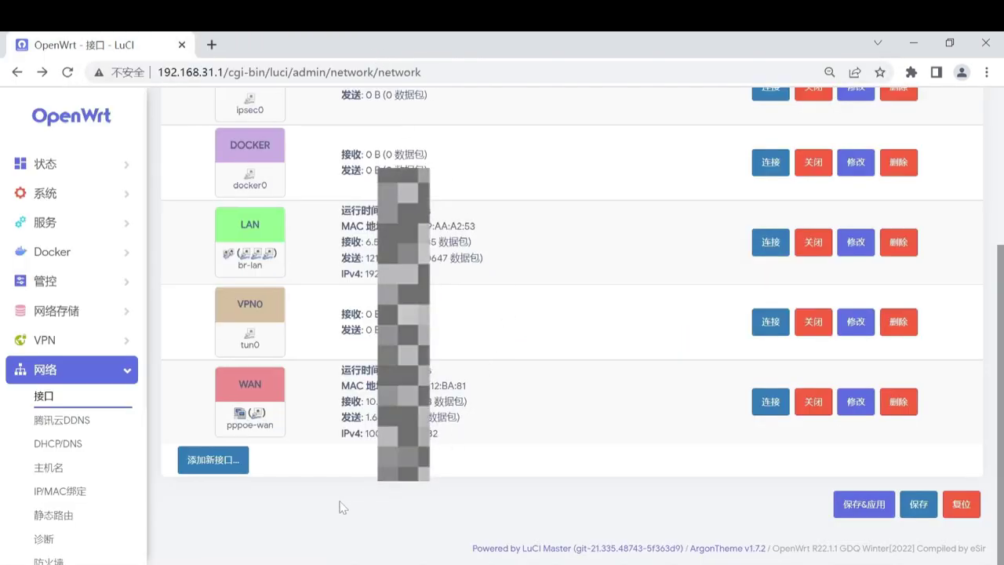